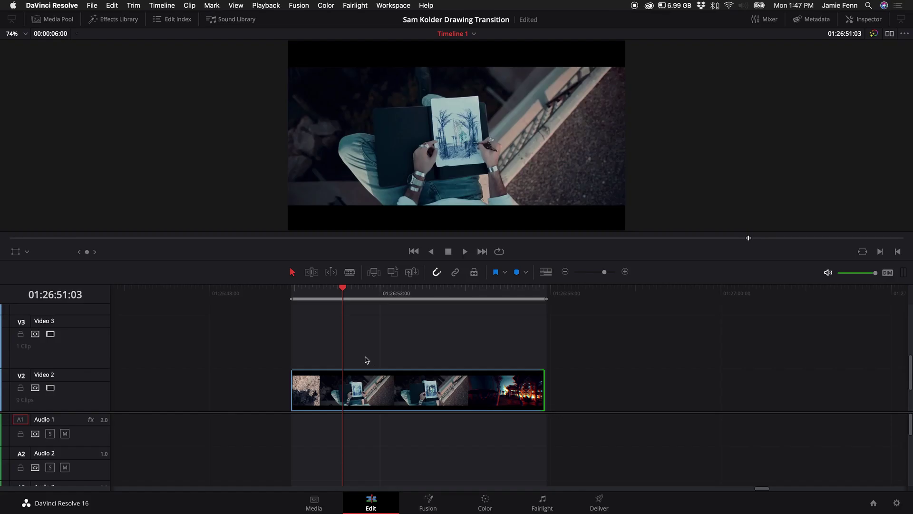
Step: Duplicate the Video 2 clip onto Video 3 and apply a freeze frame to the copy at 01:26:51:03
click(363, 395)
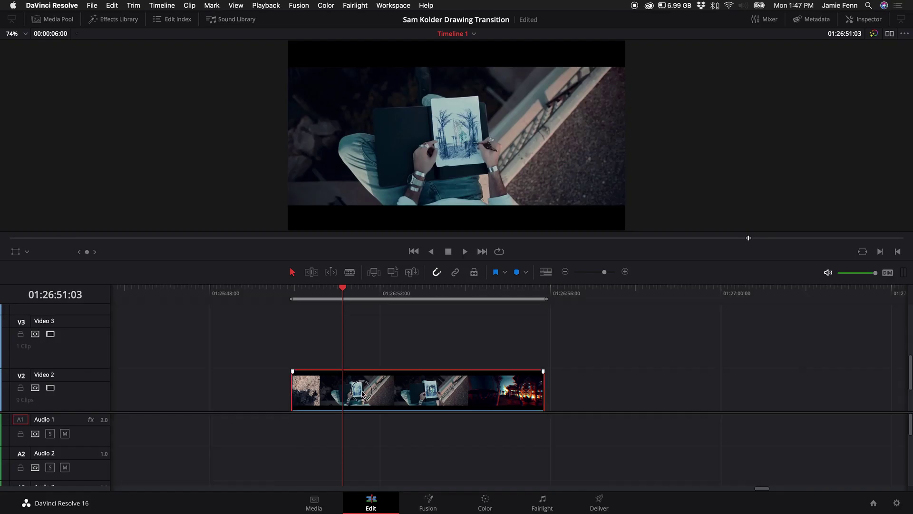
drag(371, 392, 372, 348)
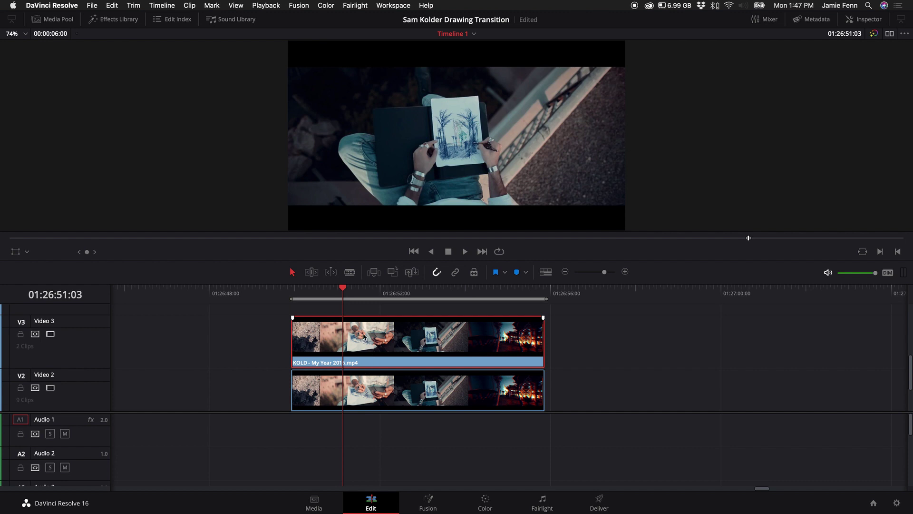
scroll(364, 337, up, 2)
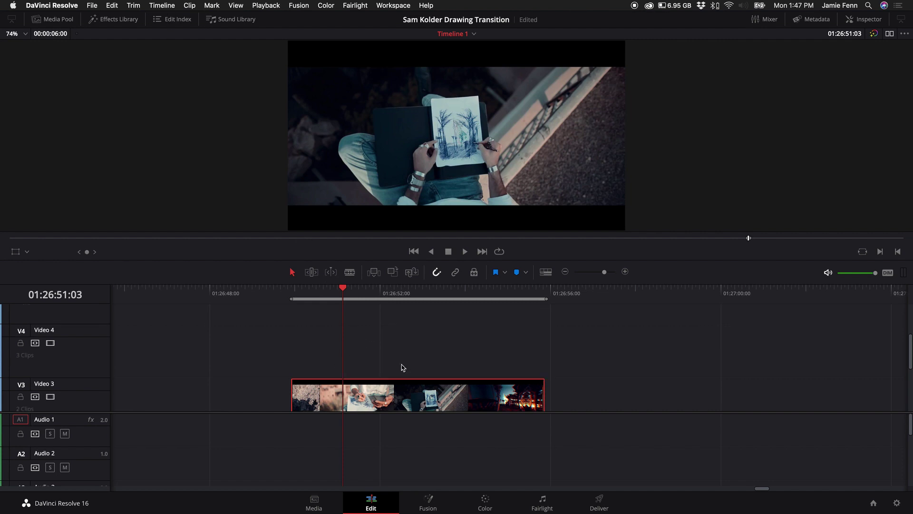
scroll(399, 371, down, 3)
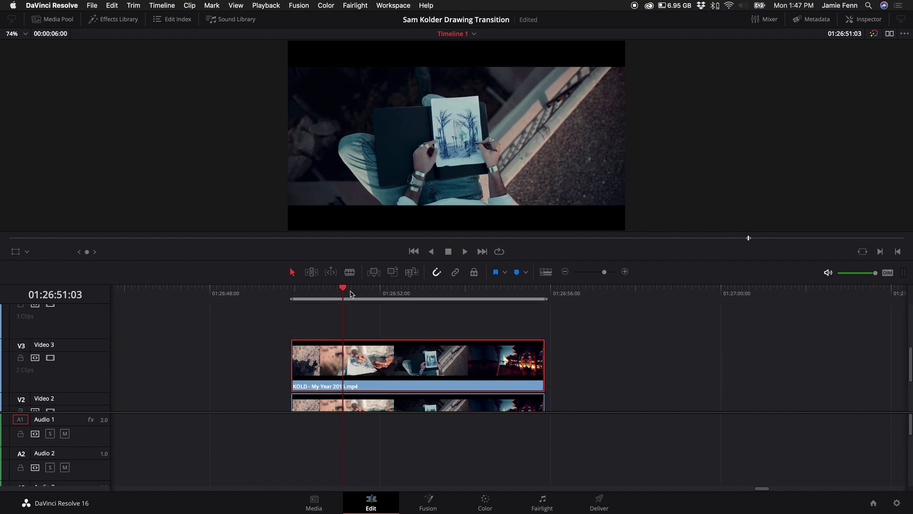
click(188, 5)
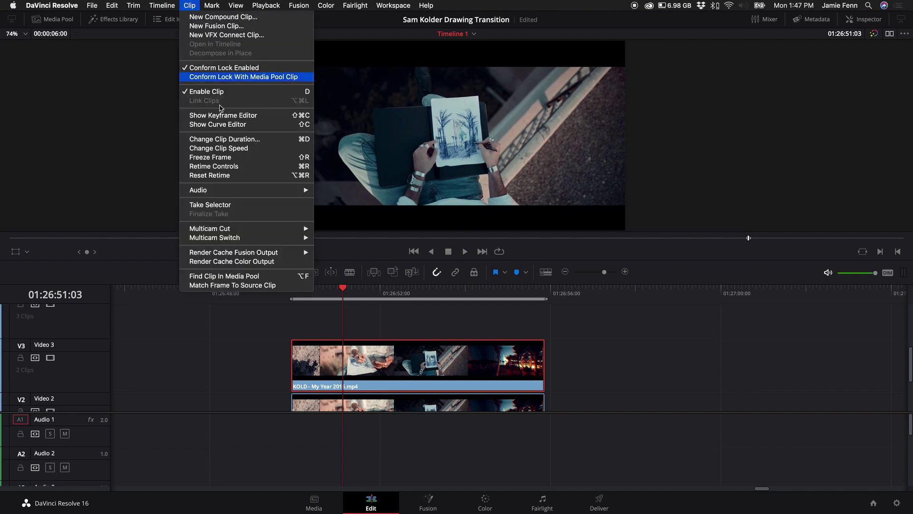
click(220, 157)
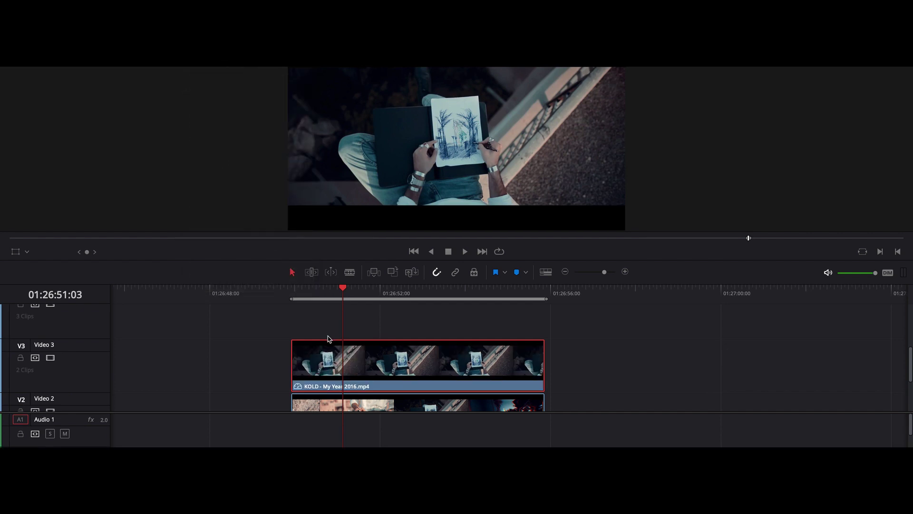
Step: Trim the frozen drawing clip on Video 3 to start at 01:26:51:03 and end at about 01:26:53:00
drag(295, 357, 350, 363)
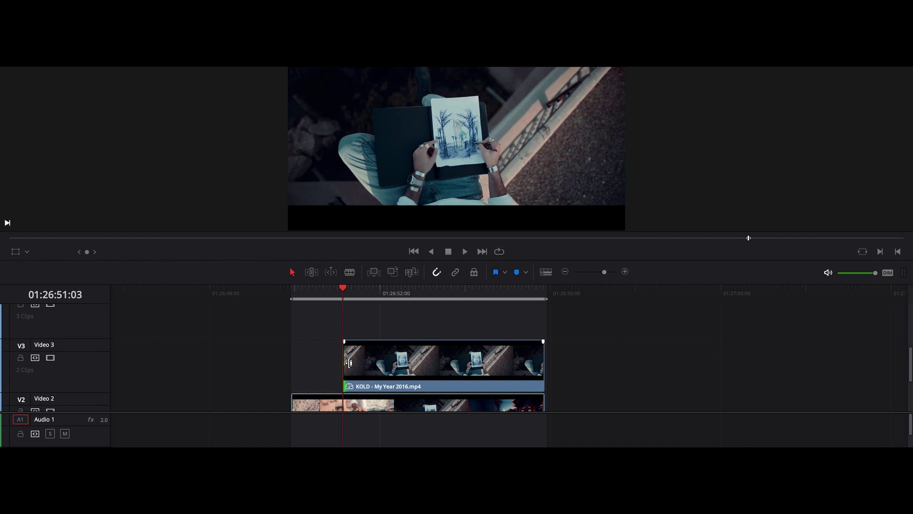
click(314, 285)
key(space)
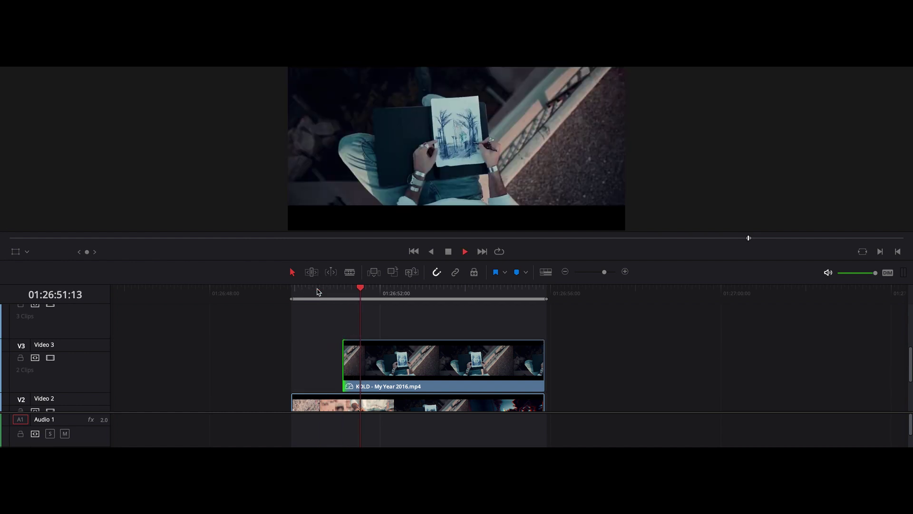
key(space)
drag(541, 353, 425, 355)
Step: Position the playhead at 01:26:54:05, on the Dubai frame right after the blurred transition
drag(452, 291, 465, 295)
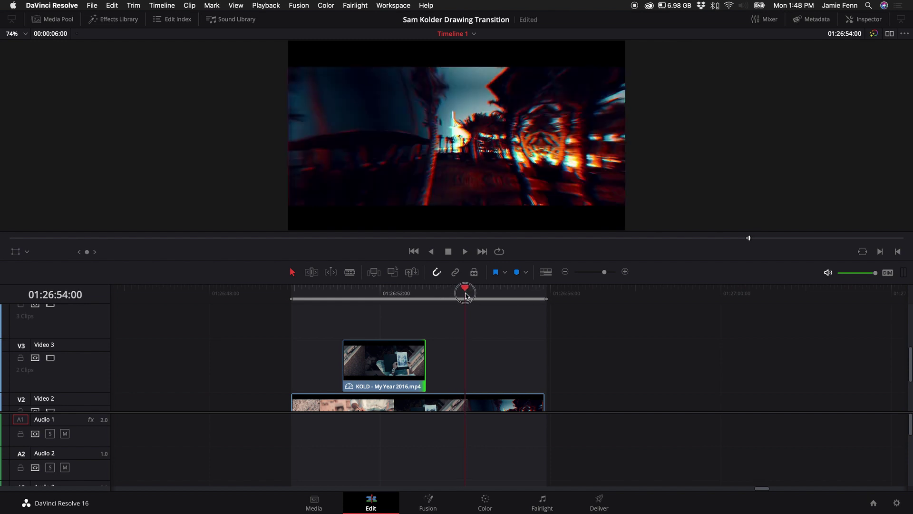
key(Right)
key(Right)
key(Right)
key(Right)
key(Right)
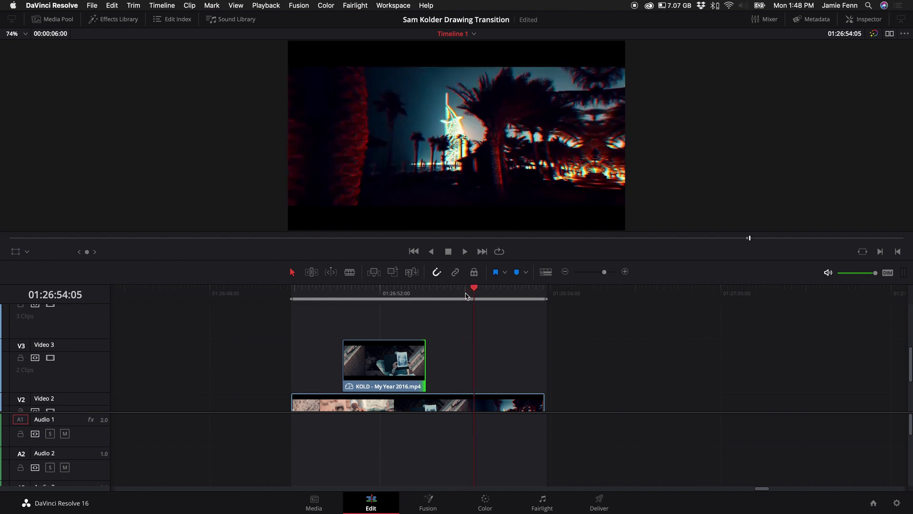
Step: Move the frozen drawing clip up to Video 4, place a copy of the Video 2 clip on Video 3, and save the project
scroll(479, 375, down, 4)
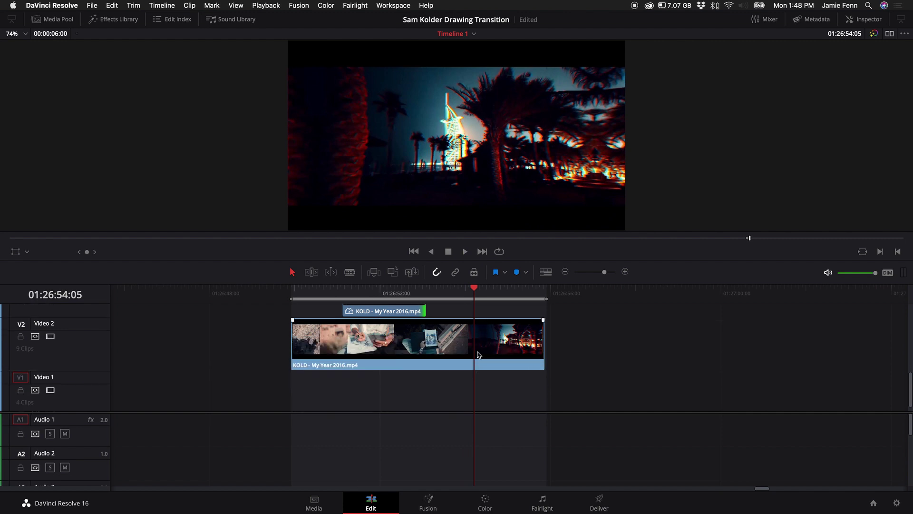
scroll(478, 354, up, 4)
click(399, 327)
drag(399, 327, 443, 358)
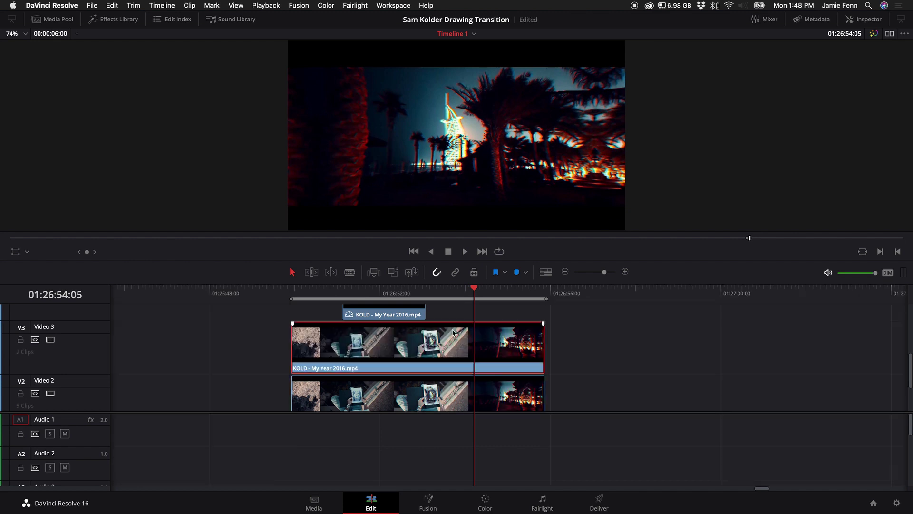
key(super+s)
Step: Freeze the Video 3 copy at 01:26:54:05 and trim both its ends to match the frozen drawing clip above
click(190, 6)
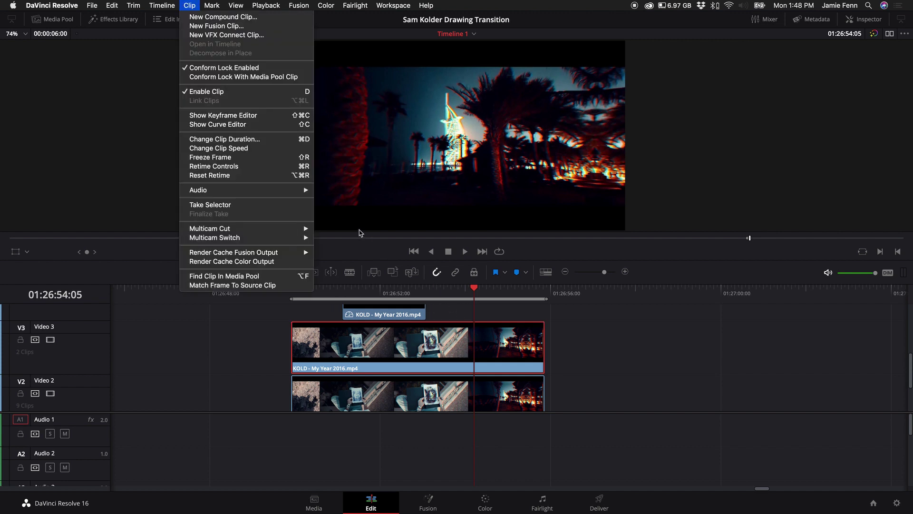
click(257, 157)
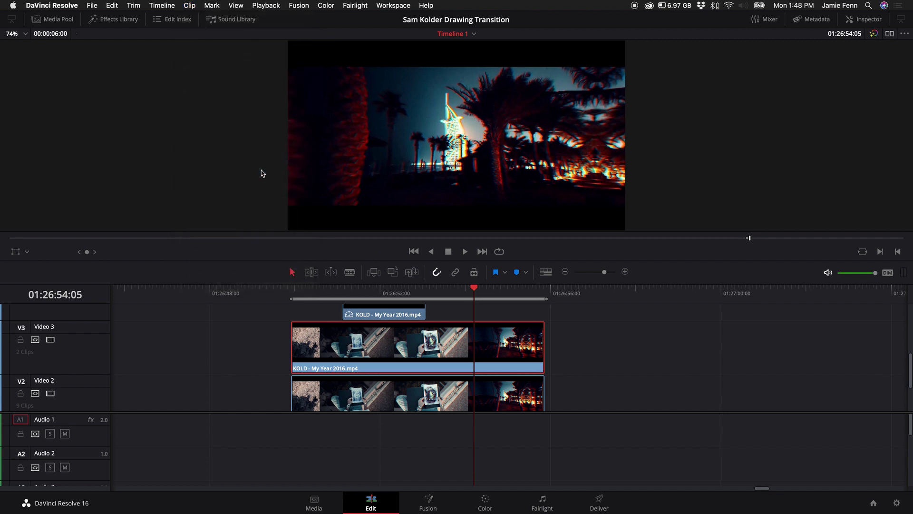
drag(294, 351, 344, 351)
drag(545, 354, 425, 355)
Step: Play back the frozen section and disable the Video 4 clip temporarily to check the frozen Dubai frame beneath it
scroll(399, 355, up, 2)
scroll(399, 354, up, 2)
click(310, 291)
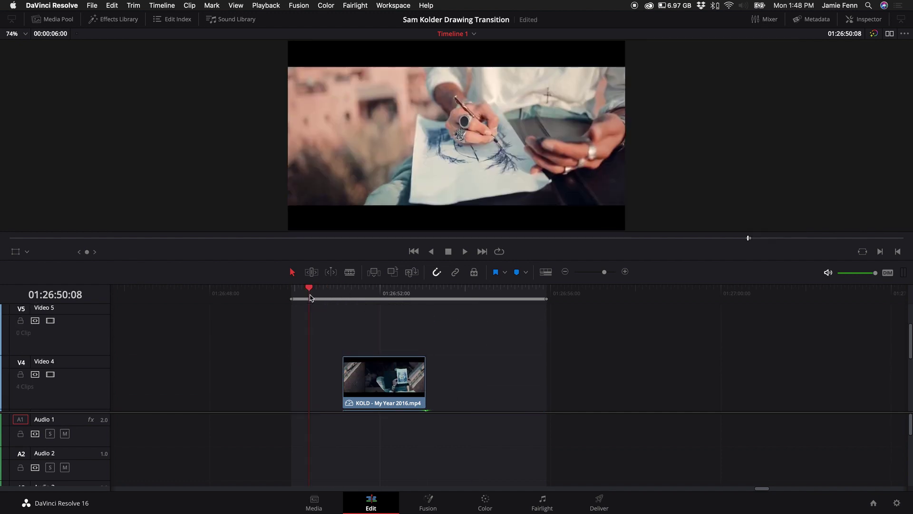
key(space)
key(space)
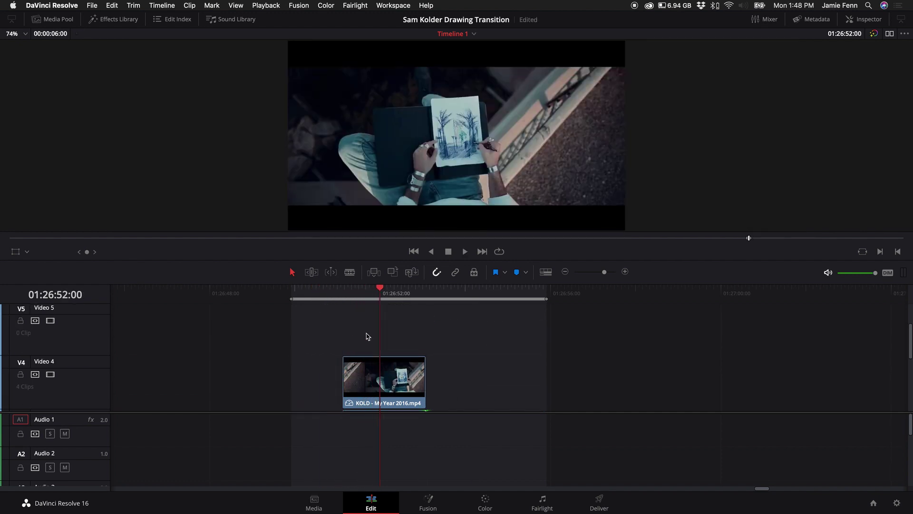
scroll(366, 336, down, 4)
click(379, 332)
scroll(379, 332, up, 1)
click(379, 332)
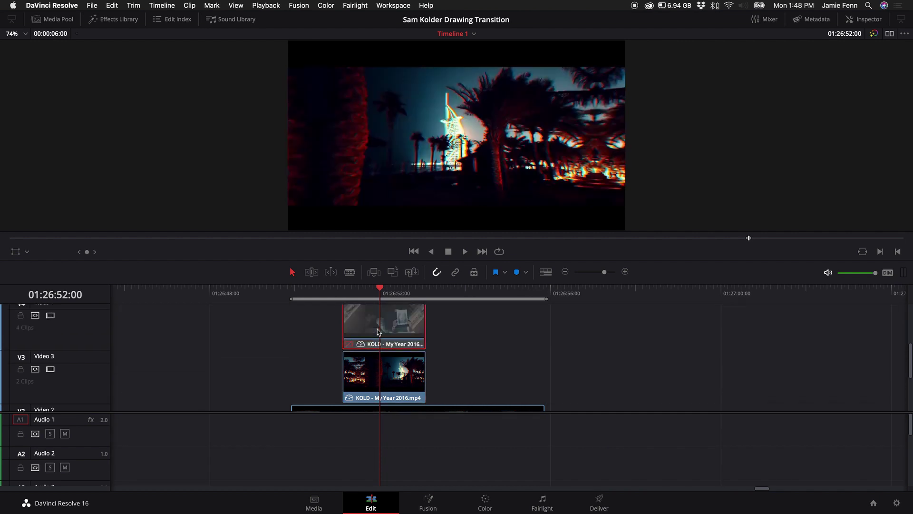
Step: Split the Video 2 clip at 01:26:53:00 and trim the first part back to the start of the frozen clips
scroll(379, 332, down, 1)
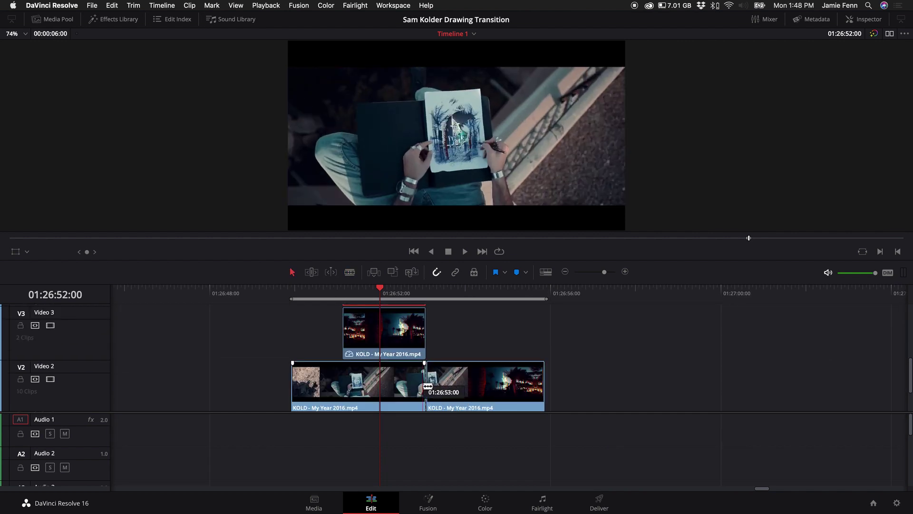
drag(422, 386, 341, 383)
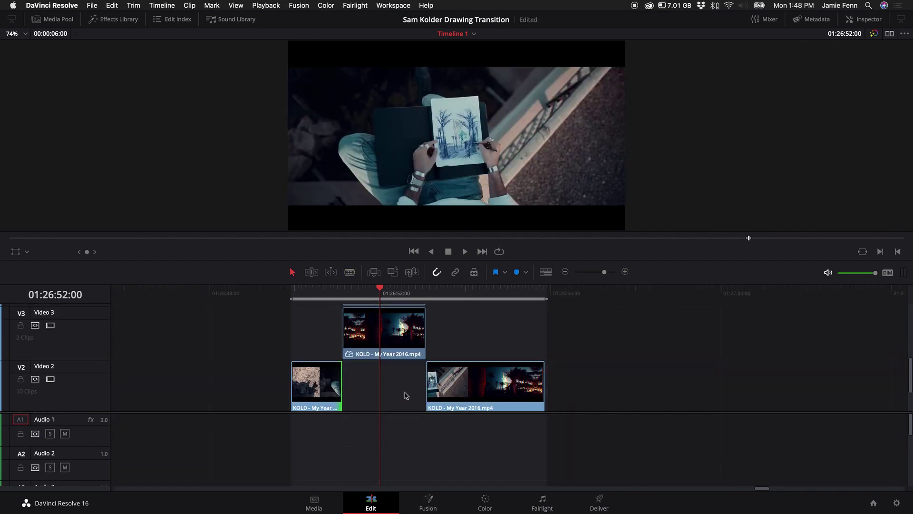
key(space)
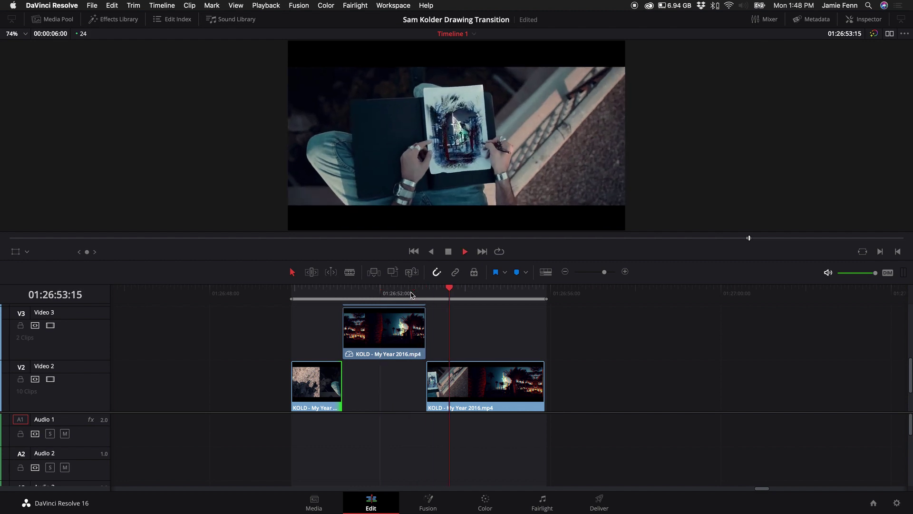
Step: Extend the ends of both frozen clips on Video 3 and Video 4 to about 01:26:54:06 and play the result
drag(423, 329, 474, 328)
scroll(438, 329, up, 1)
click(438, 291)
key(space)
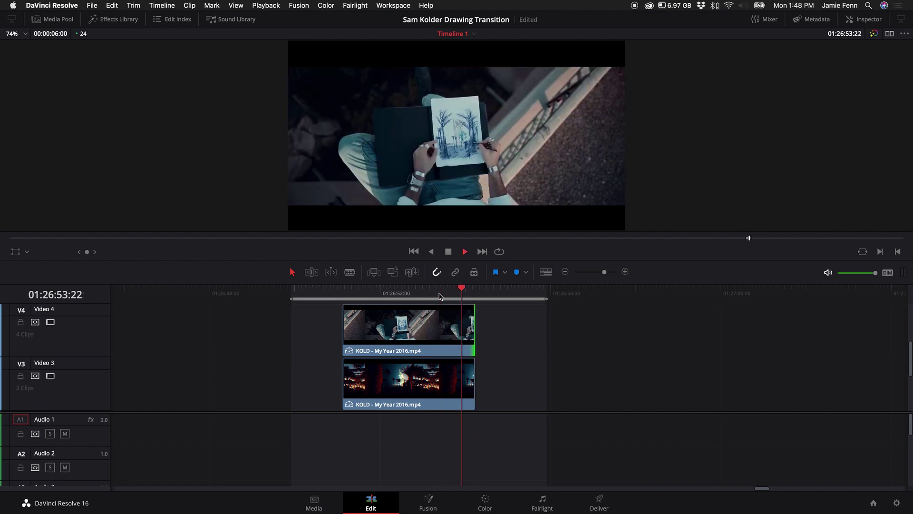
Step: Align the cut at 01:26:54:05 by ending both frozen clips there and starting the second Video 2 clip there
click(477, 292)
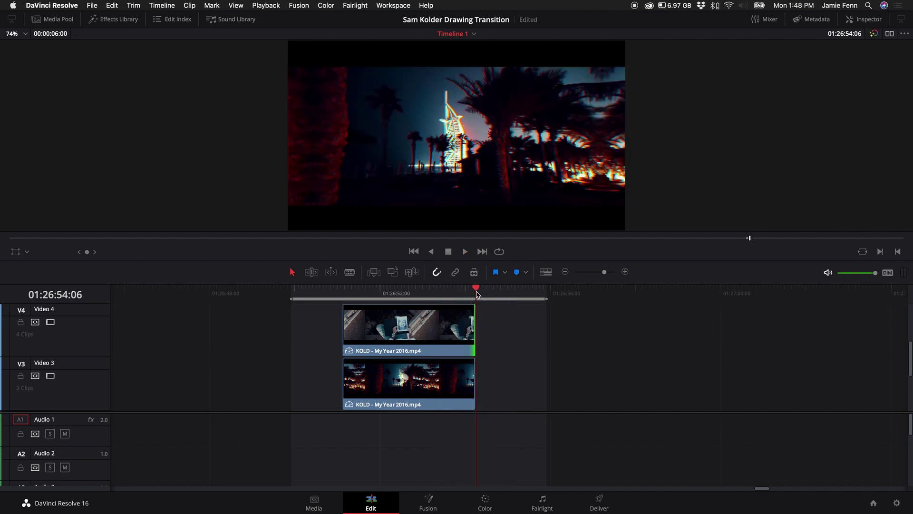
key(Left)
key(Left)
key(Right)
scroll(475, 347, down, 2)
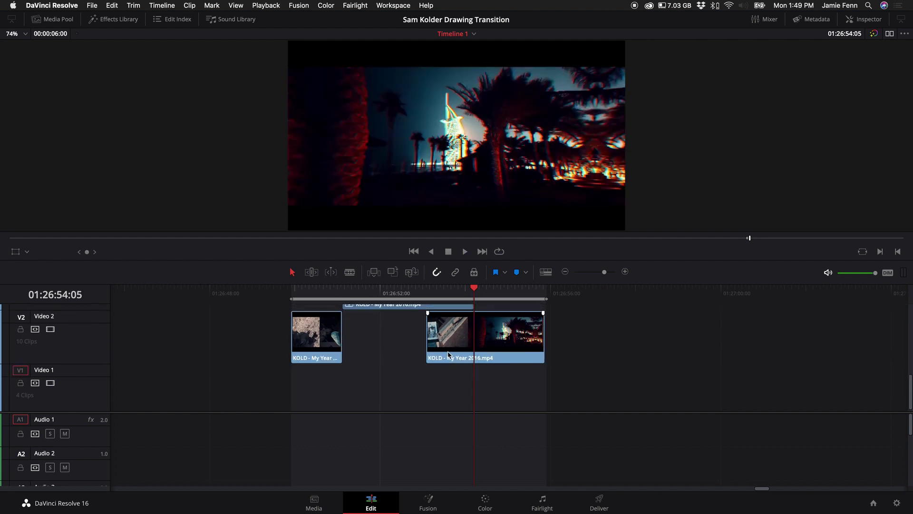
scroll(448, 354, up, 1)
drag(427, 380, 475, 381)
Step: Enlarge the timeline area and combine the frozen clips on Video 3 and Video 4 into a new Fusion clip
scroll(456, 362, up, 1)
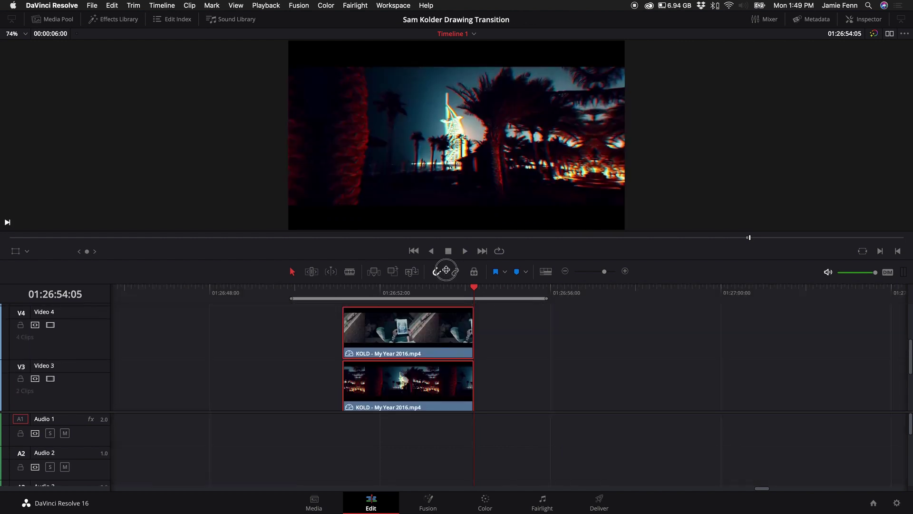
drag(446, 270, 446, 192)
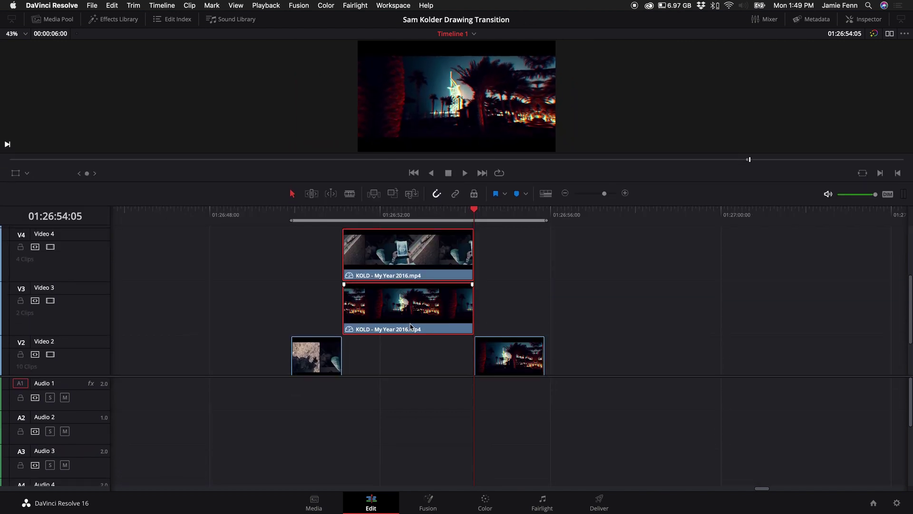
right_click(413, 313)
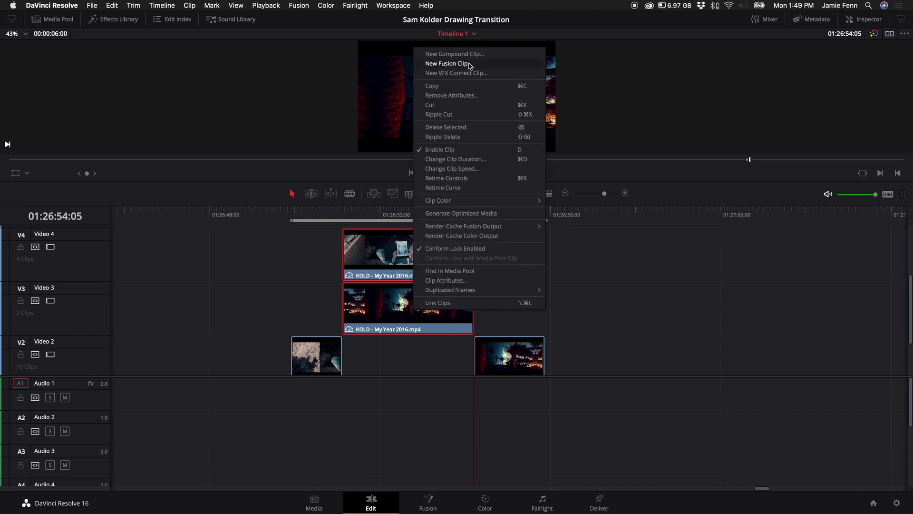
click(447, 64)
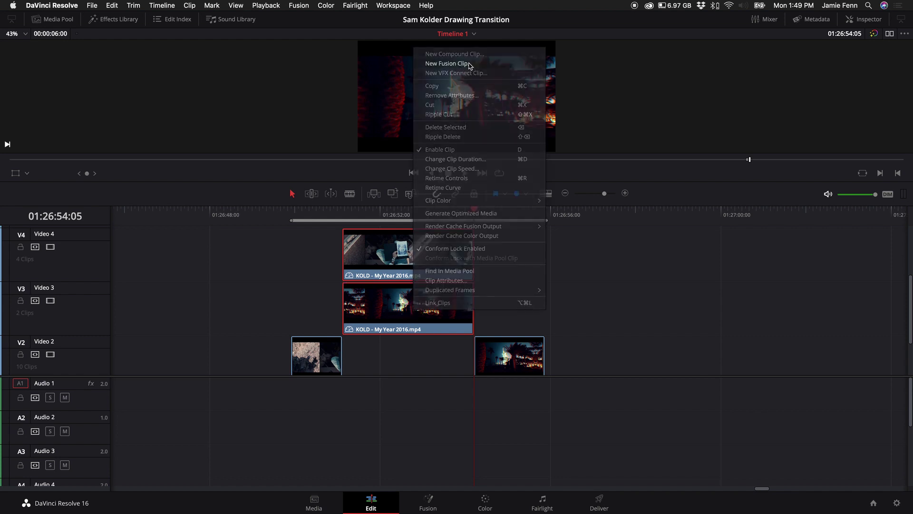
Step: Open the new Fusion clip on the Fusion page with the playhead at 01:26:52:10
click(347, 217)
drag(369, 213, 397, 213)
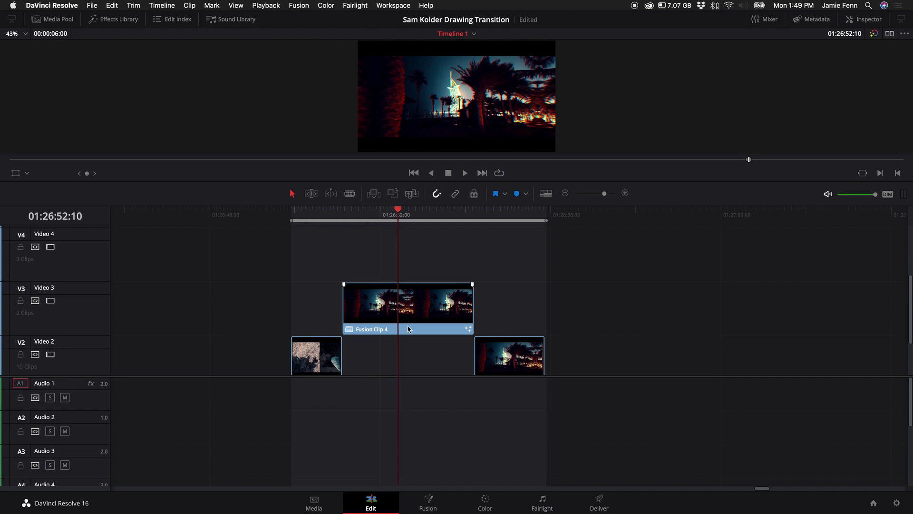
click(420, 310)
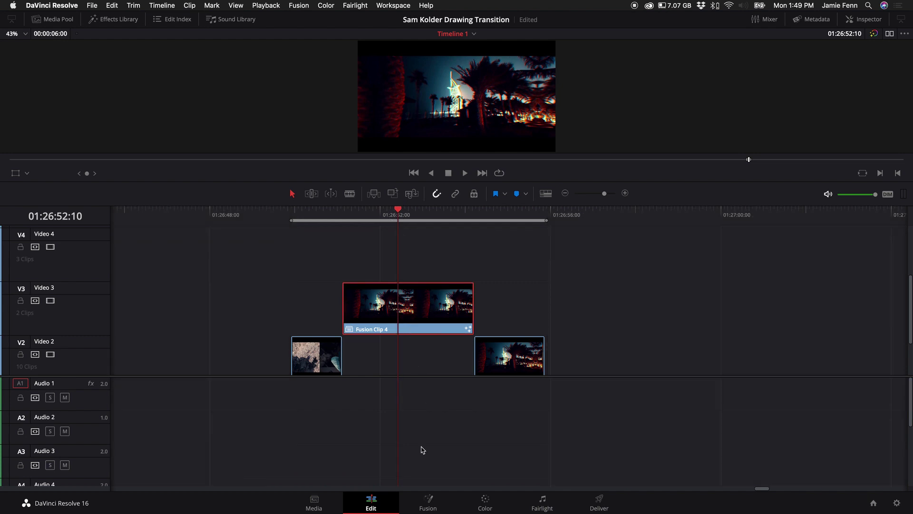
click(428, 503)
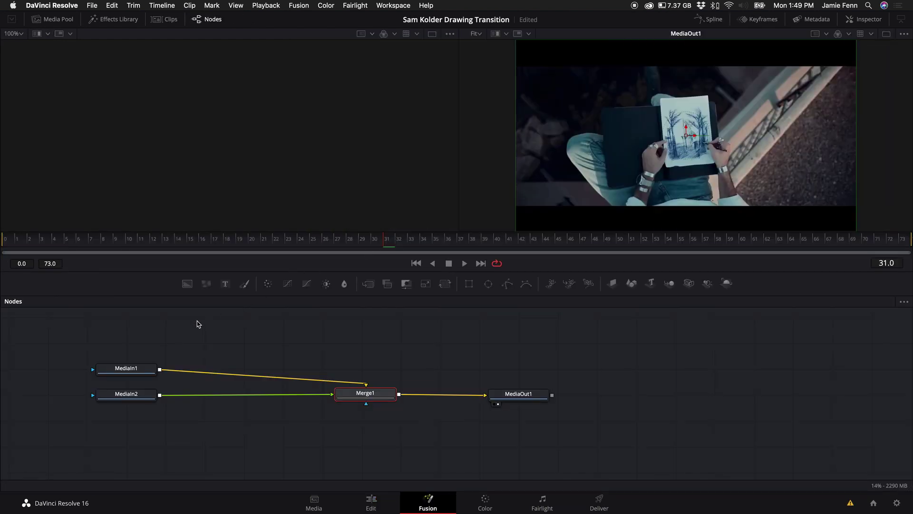
Step: Move the MediaIn1 and MediaIn2 nodes closer to Merge1 and show MediaIn1 in the empty viewer
drag(133, 371, 209, 348)
drag(139, 394, 246, 402)
drag(202, 345, 228, 148)
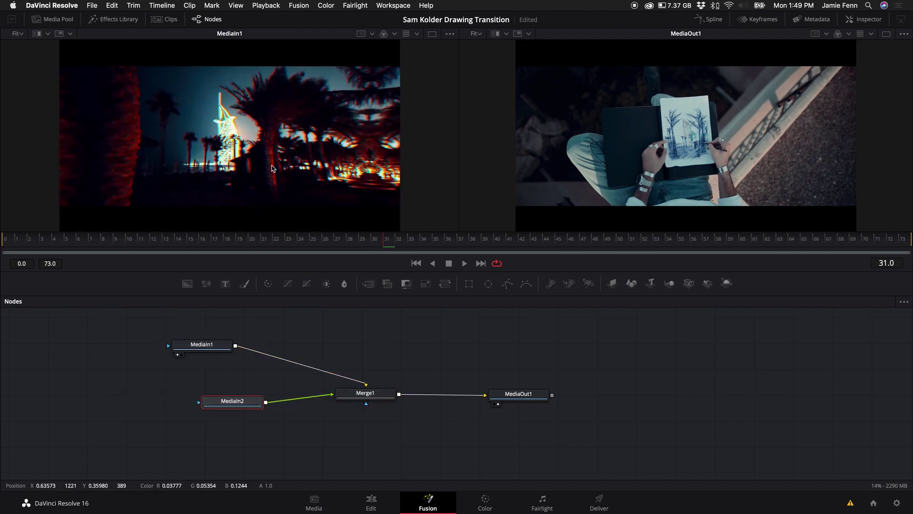
Step: Rename the MediaIn1 node as "Dubaoi"
click(202, 346)
key(F2)
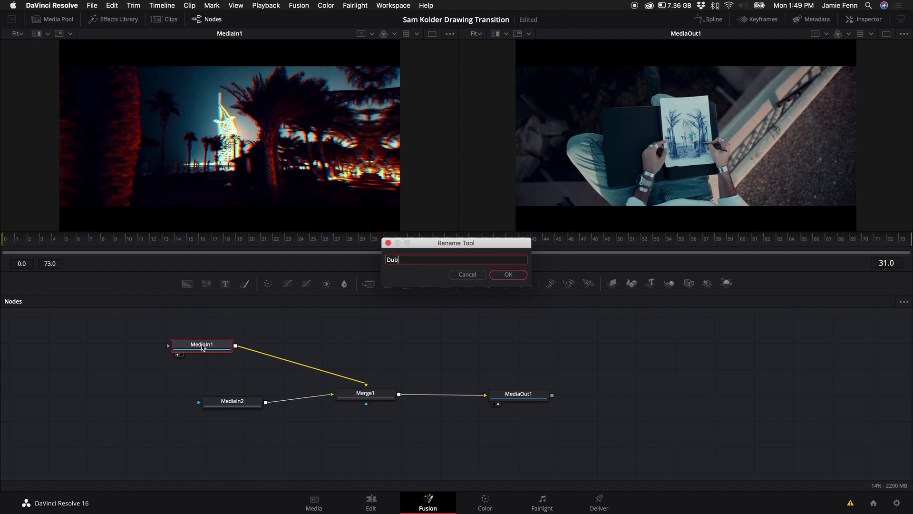
text(Dubaoi)
key(Return)
Step: Rename the MediaIn2 node as "Draw" and line it up beneath the Dubaoi node
click(238, 402)
key(F2)
text(Dra)
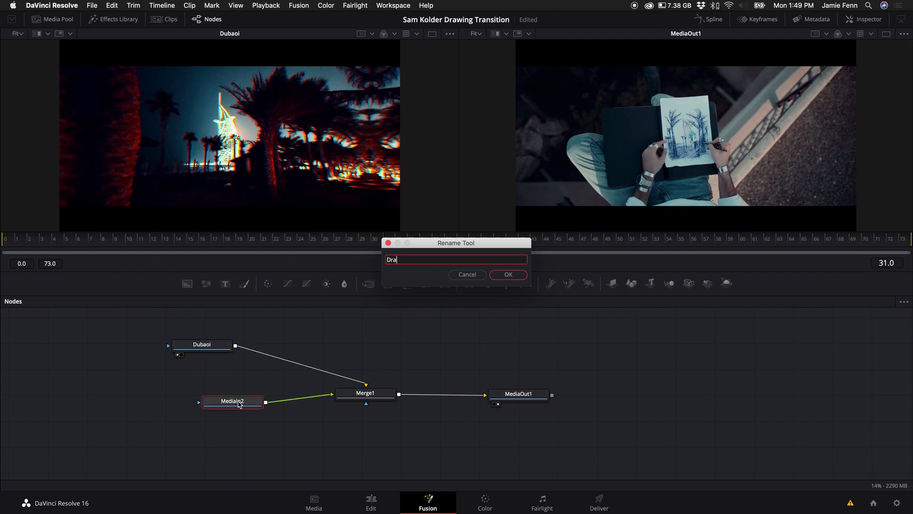
text(w)
key(Return)
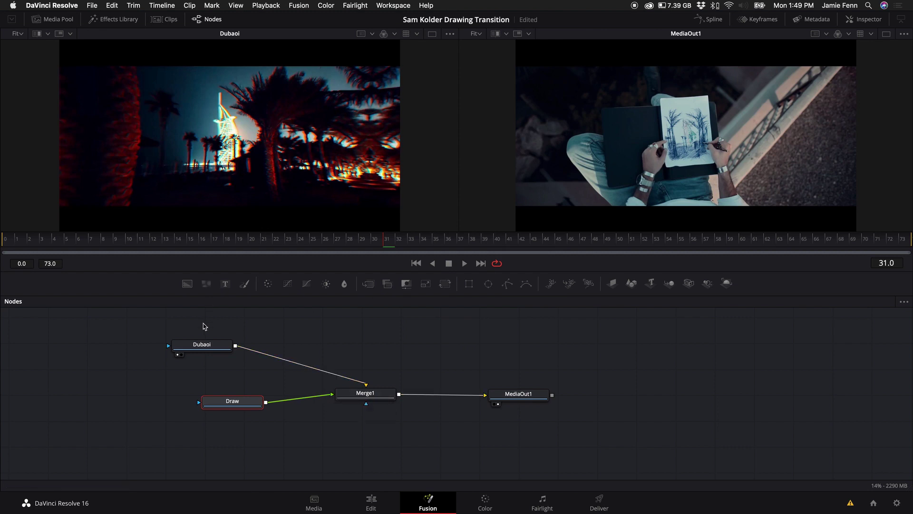
drag(249, 406, 206, 405)
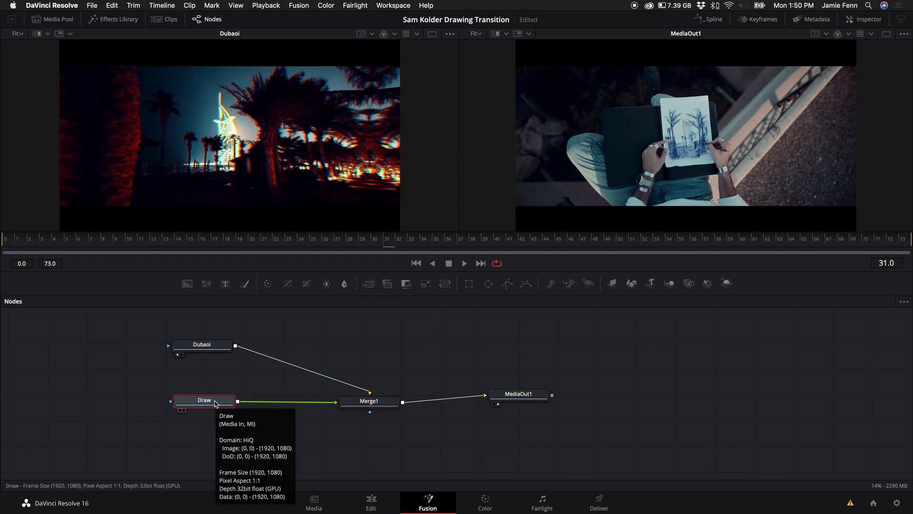
Step: Add a Luma Keyer between the Draw and Merge1 nodes and switch to a single viewer showing the MediaOut1 result
key(shift+space)
text(lum)
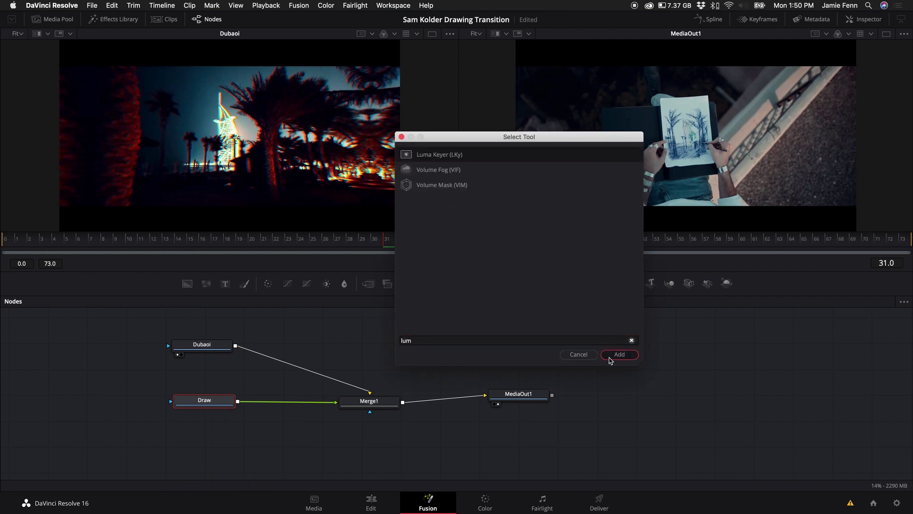
click(611, 356)
click(885, 34)
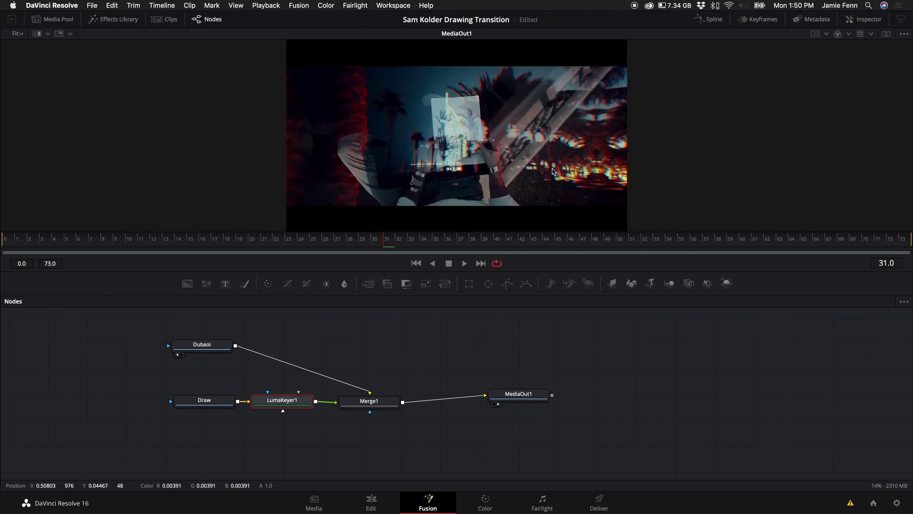
Step: Invert the Luma Keyer's matte in its settings and raise the luminance Low threshold to 1.0
click(865, 19)
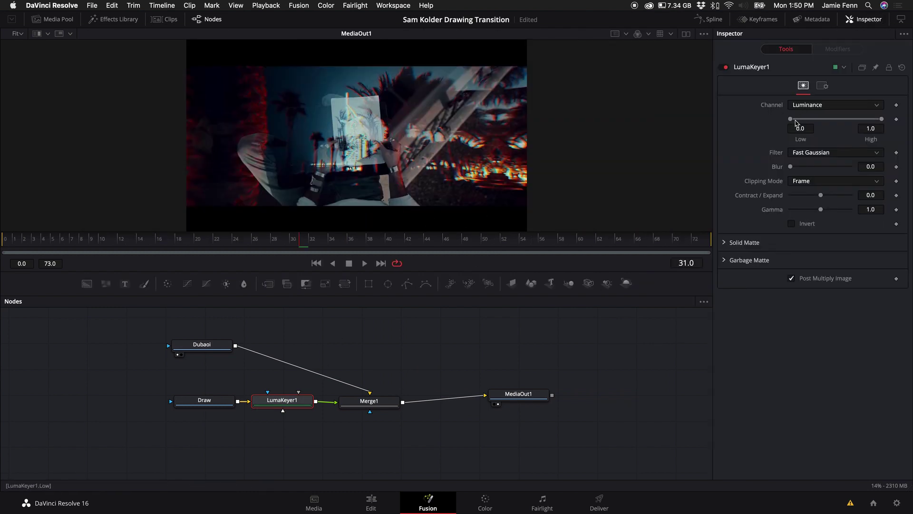
drag(798, 122, 719, 126)
click(792, 224)
drag(791, 119, 894, 122)
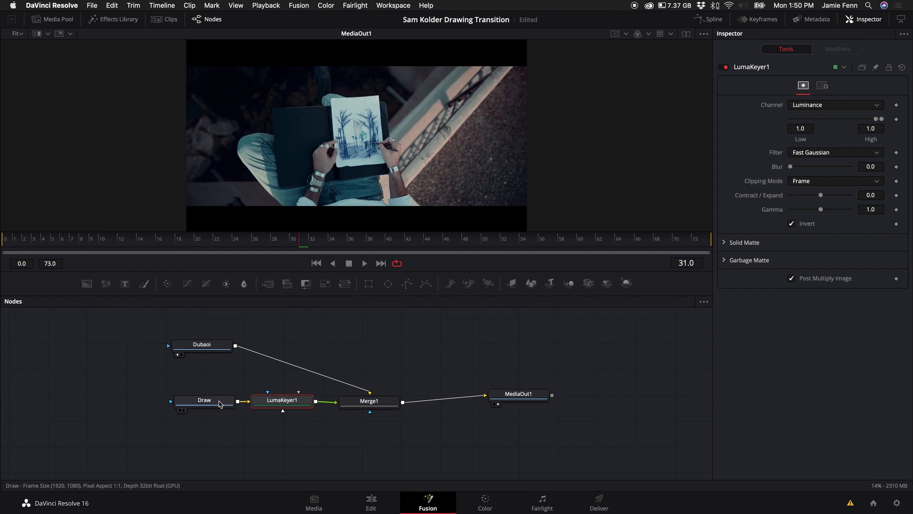
Step: Space the Draw and LumaKeyer1 nodes away from Merge1 and add a Rectangle mask to the Luma Keyer
drag(204, 401, 163, 402)
drag(269, 404, 241, 407)
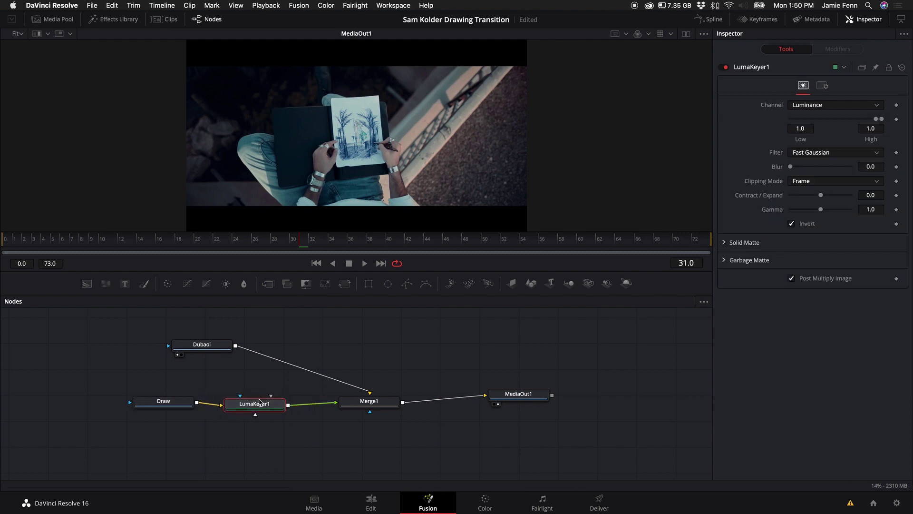
mouse_move(877, 121)
mouse_down()
mouse_move(818, 120)
mouse_move(880, 119)
mouse_up()
click(369, 284)
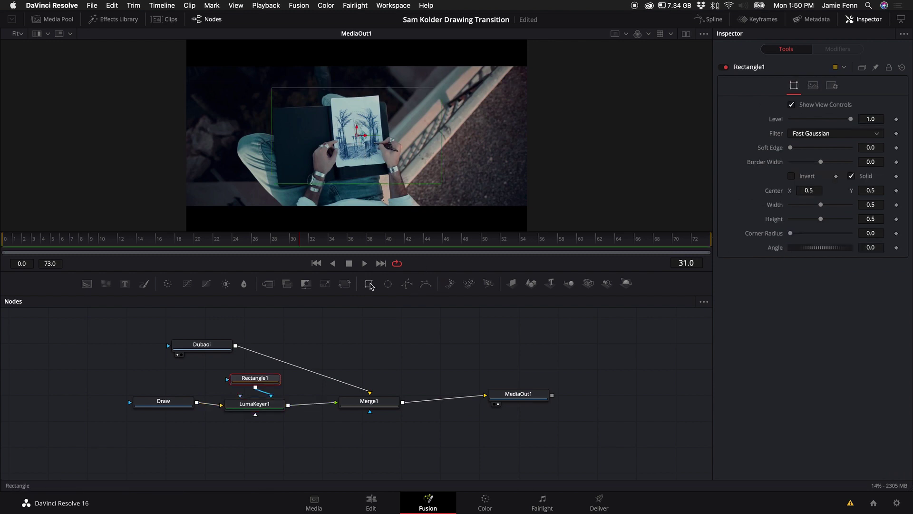
scroll(333, 143, up, 3)
scroll(333, 143, down, 1)
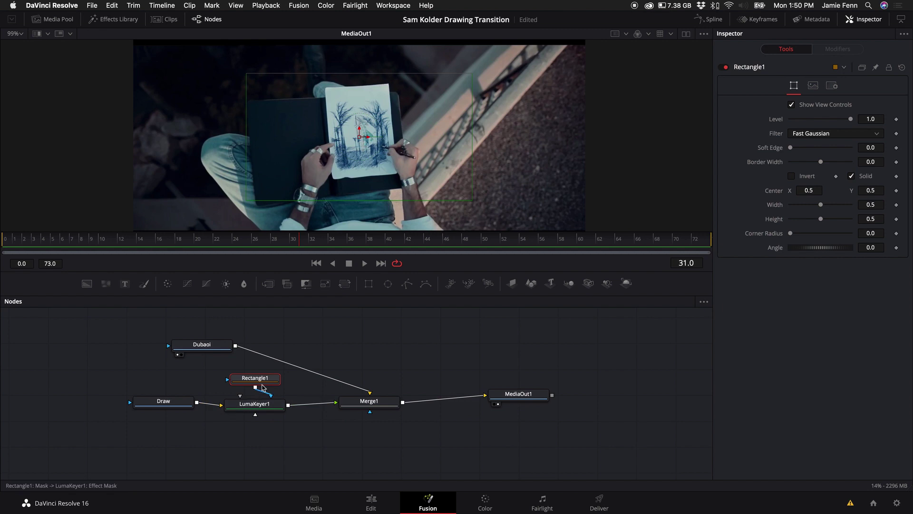
click(255, 404)
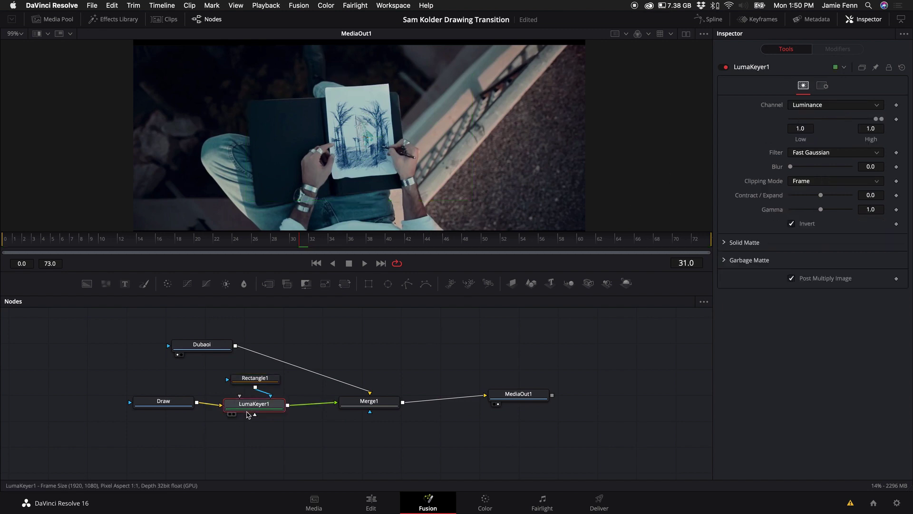
mouse_move(877, 122)
mouse_down()
mouse_move(825, 119)
mouse_move(880, 119)
mouse_up()
Step: Fit the rectangle mask over the paper drawing at about 0.114 wide and 0.3 high, angle 4.8, centred near 0.502, 0.523
click(259, 380)
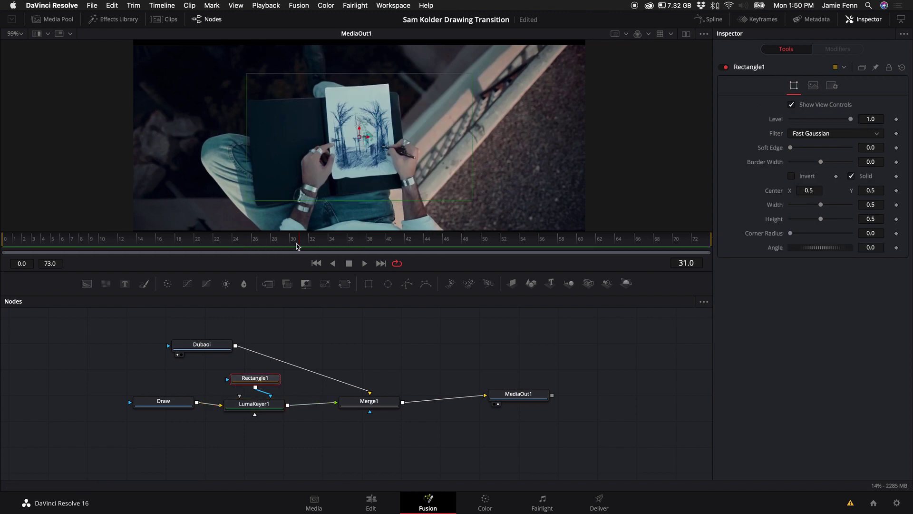
drag(473, 201, 386, 183)
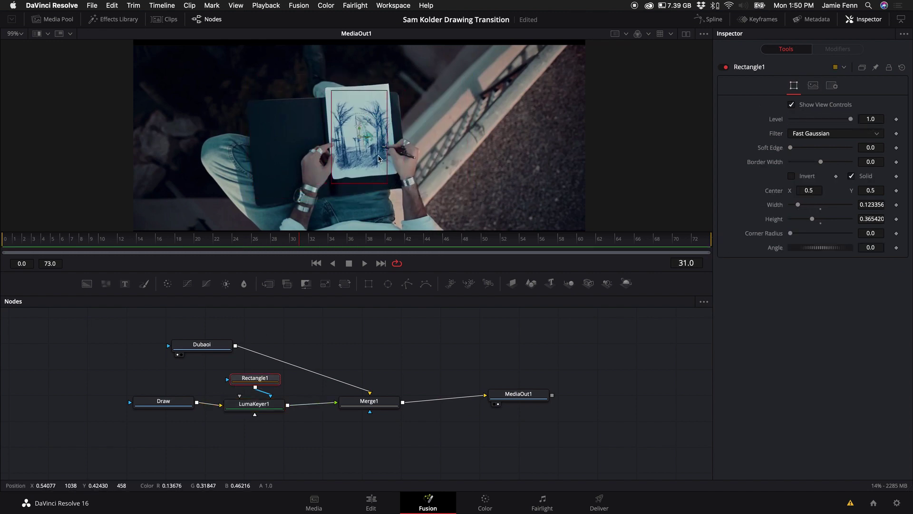
scroll(379, 161, up, 3)
drag(390, 66, 387, 79)
drag(362, 135, 367, 128)
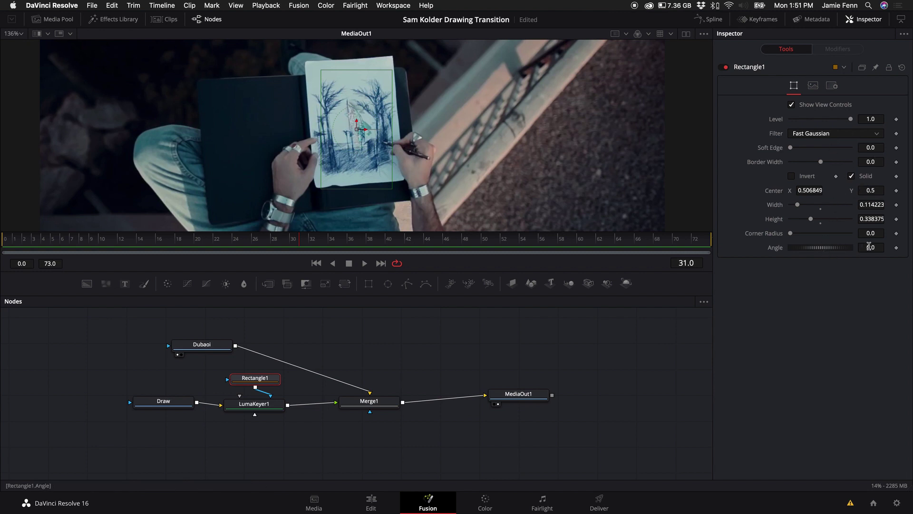
drag(869, 247, 898, 248)
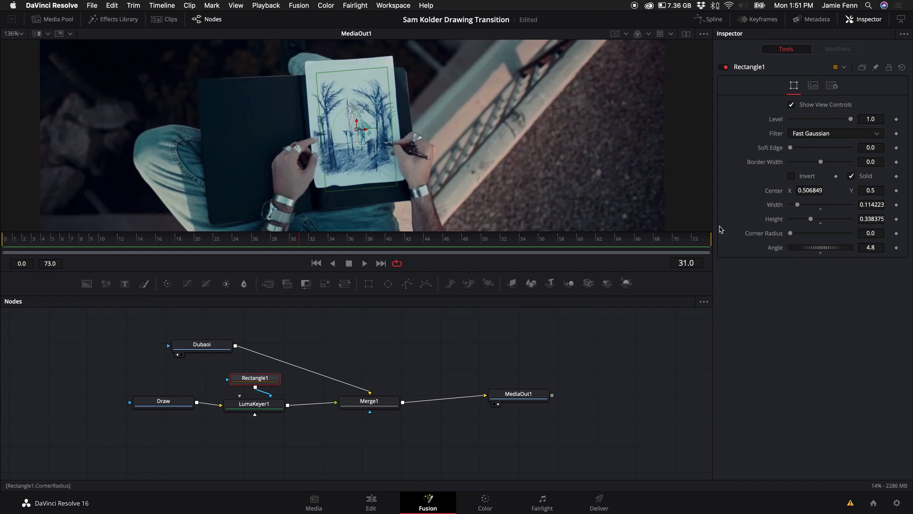
drag(360, 128, 358, 127)
drag(355, 122, 355, 122)
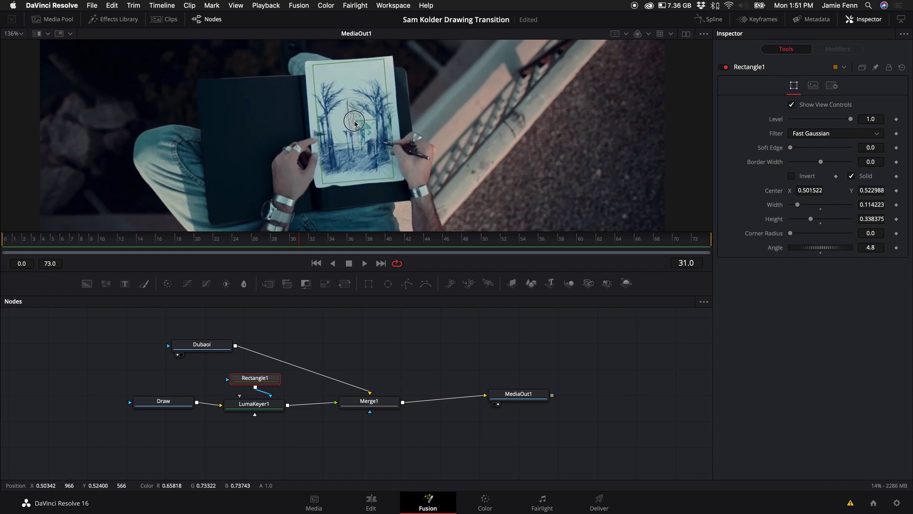
drag(389, 58, 383, 68)
Step: Lower the Luma Keyer's Low threshold to reveal the Dubai image in the drawing, and spread out the Draw, LumaKeyer1 and Rectangle1 nodes
click(254, 404)
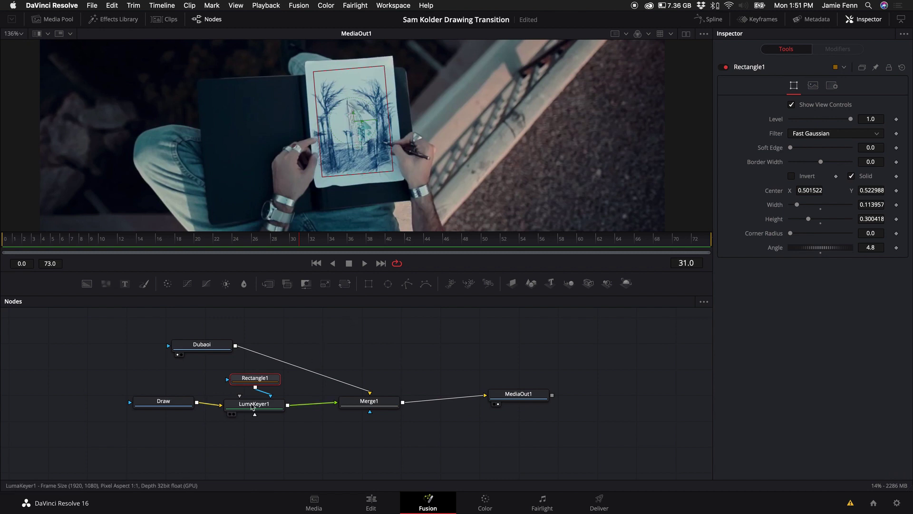
drag(878, 123, 839, 123)
drag(255, 378, 246, 363)
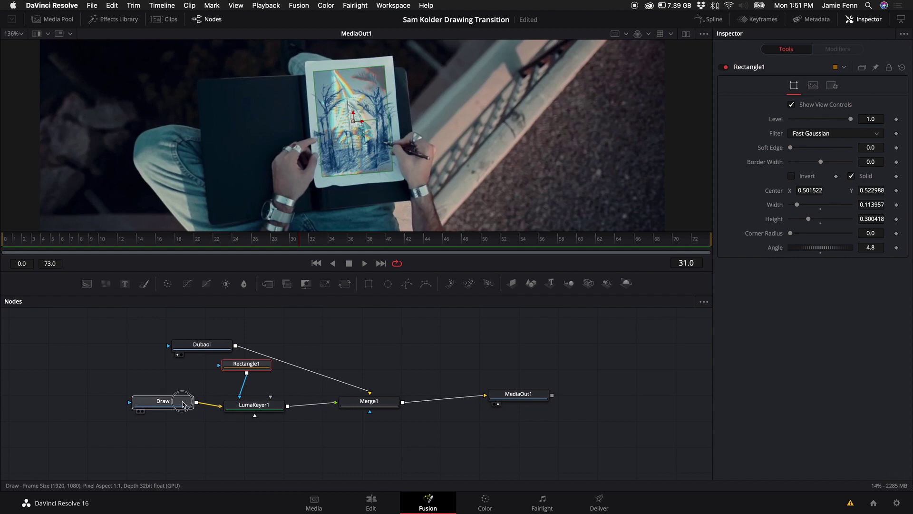
drag(163, 402, 123, 405)
drag(254, 406, 221, 406)
mouse_move(245, 366)
mouse_down()
mouse_move(204, 367)
mouse_move(198, 343)
mouse_move(207, 340)
mouse_up()
Step: Add a Transform node after the Dubaoi node
click(199, 346)
key(shift+space)
text(tran)
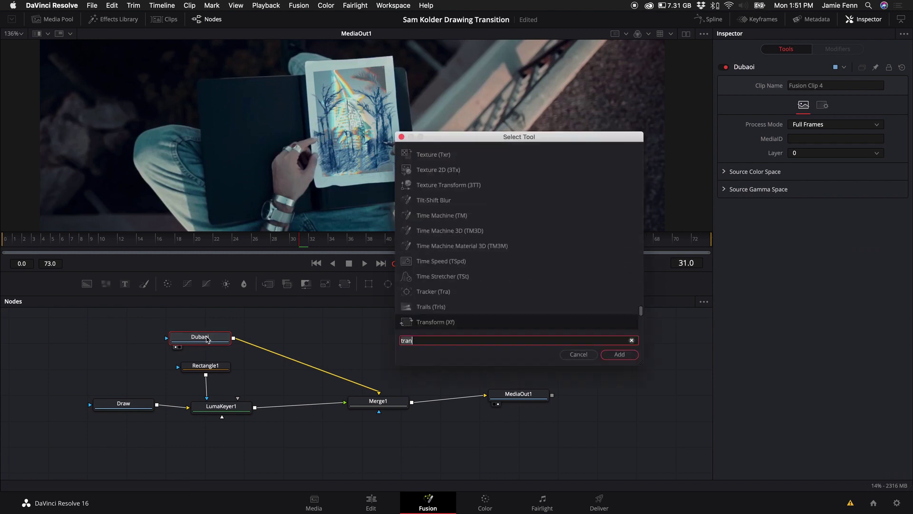
text(sf)
key(Return)
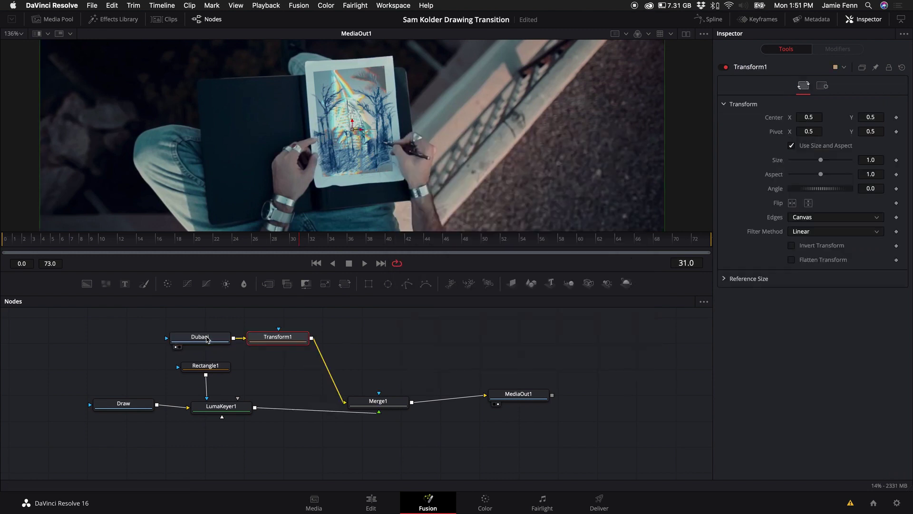
Step: Scale the Dubai image to 0.572 and reposition its centre to about 0.515, 0.470 so the tower sits within the drawing
drag(877, 157, 669, 183)
scroll(355, 105, up, 4)
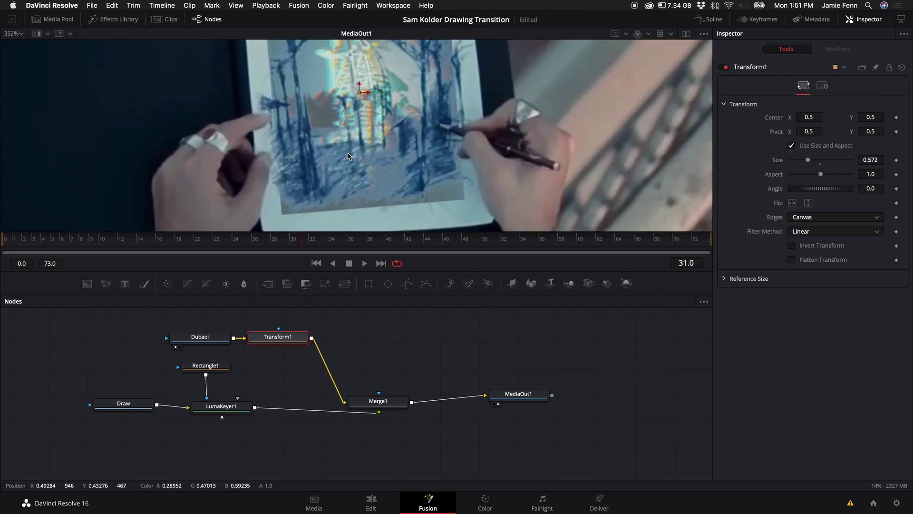
drag(356, 105, 371, 101)
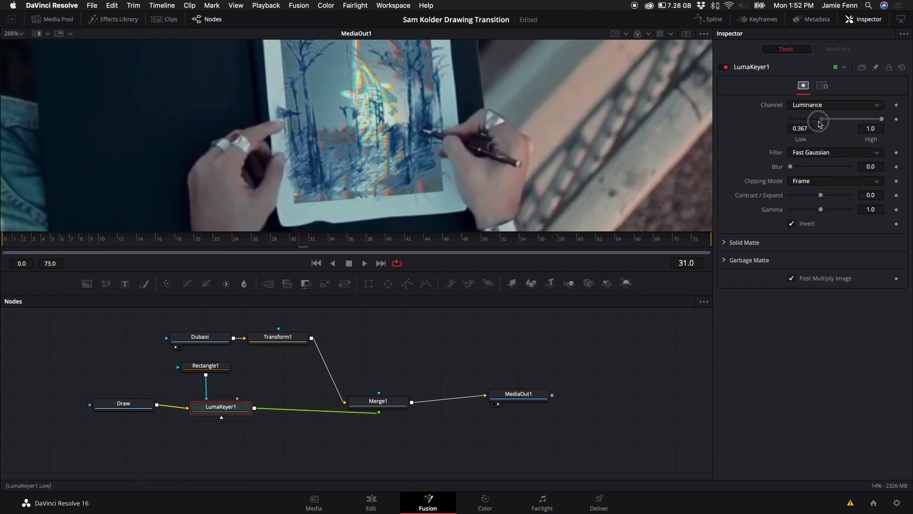
Step: Set the Luma Keyer's Low threshold to 0.261 and rotate the Dubai image to an angle of 4.2 in Transform1
drag(820, 125, 814, 128)
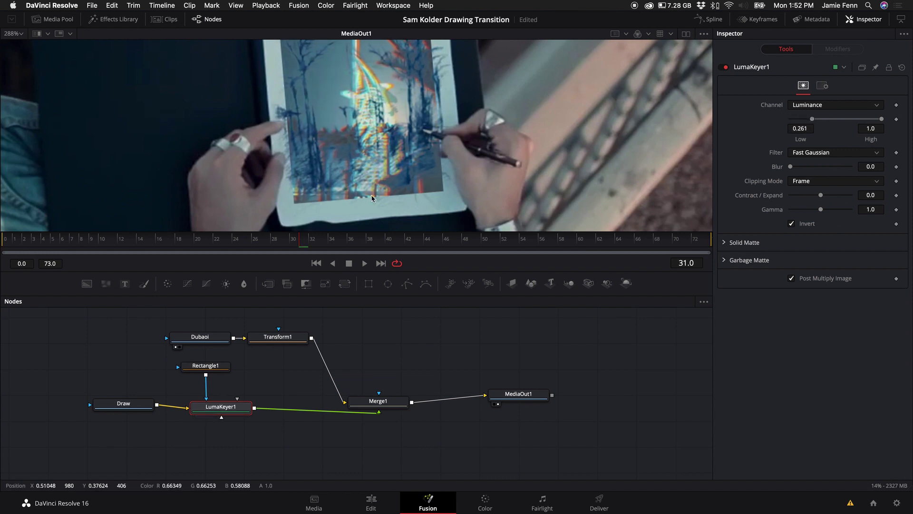
scroll(371, 199, up, 1)
scroll(372, 199, up, 2)
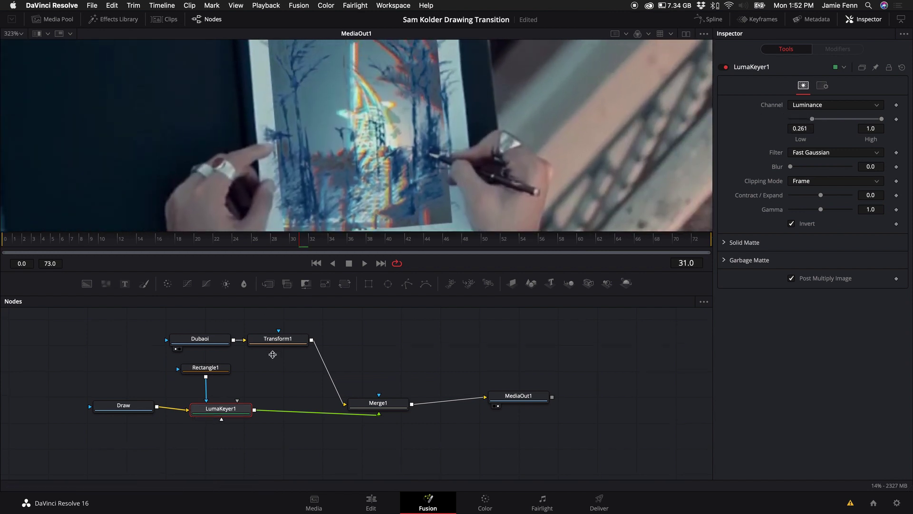
scroll(285, 362, up, 1)
click(278, 343)
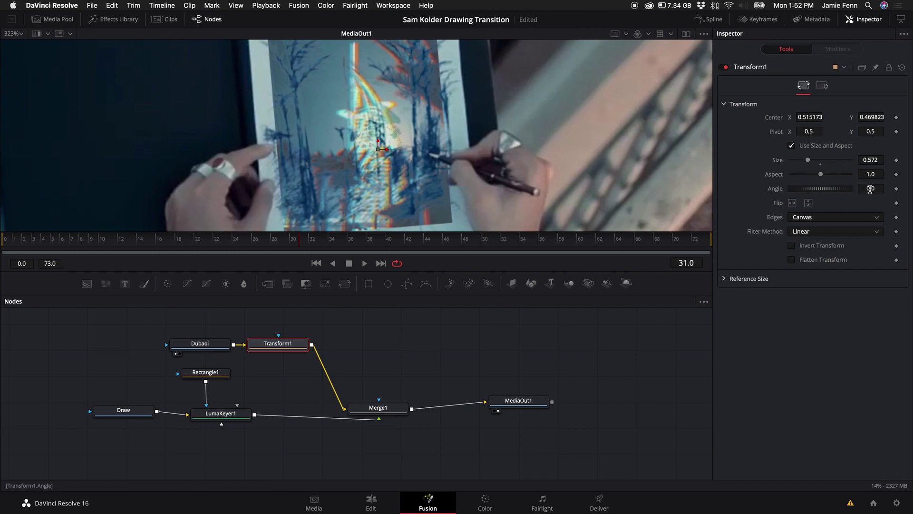
drag(871, 189, 890, 191)
scroll(370, 149, down, 5)
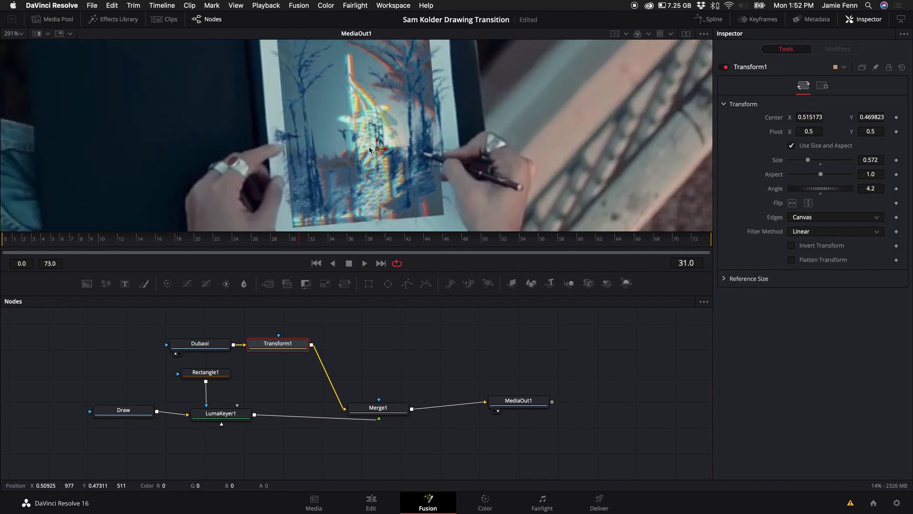
scroll(370, 149, up, 3)
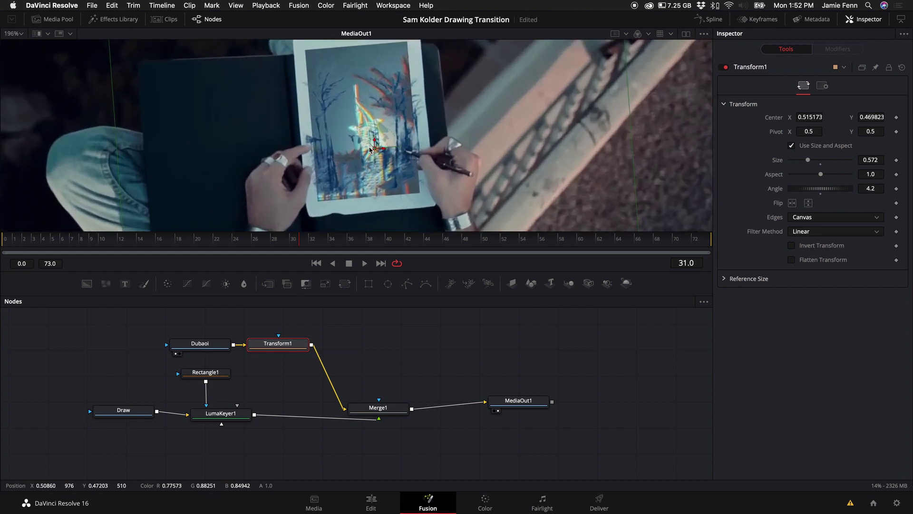
Step: Soften the rectangle mask with a Soft Edge of 0.0252 and a Border Width of -0.016
ctrl+click(215, 413)
scroll(215, 413, up, 2)
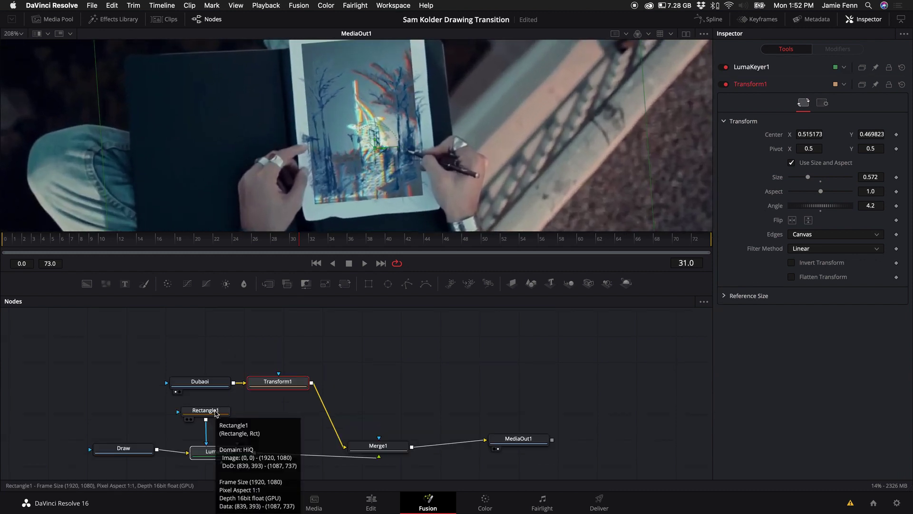
click(215, 412)
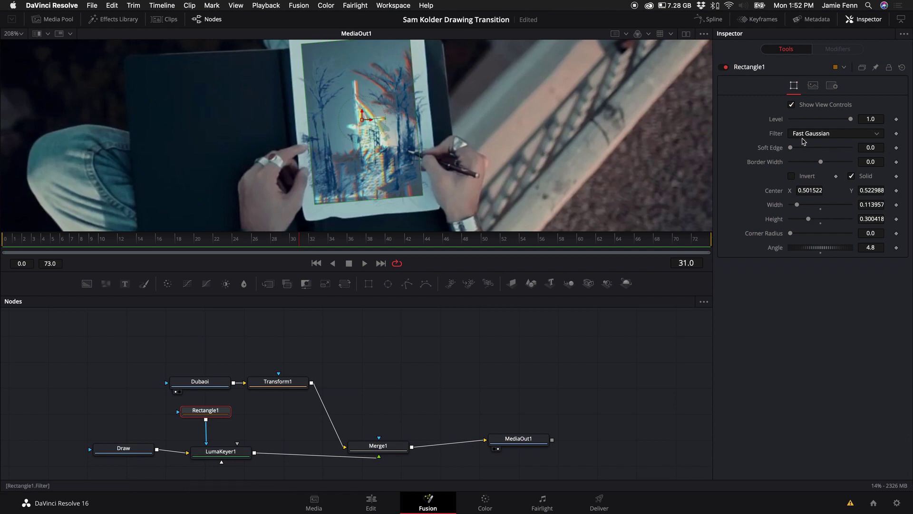
drag(219, 412, 225, 410)
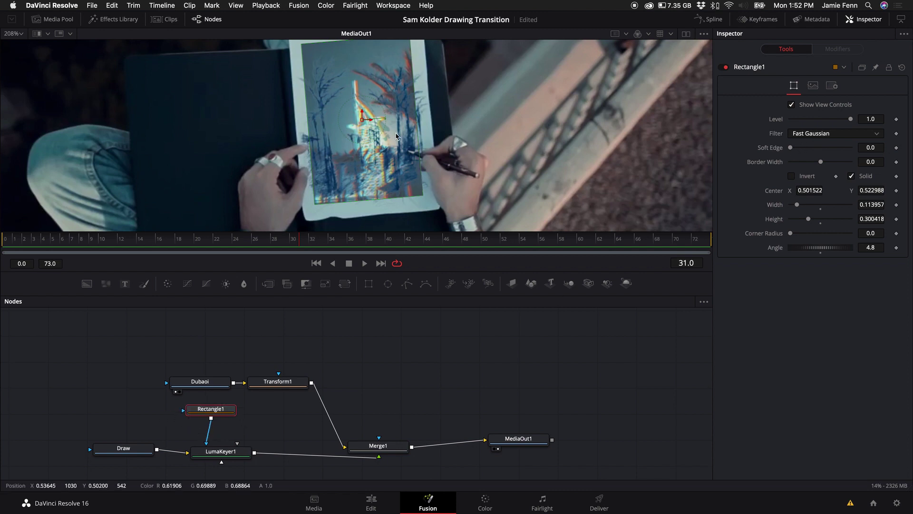
key(shift+z)
drag(790, 148, 819, 163)
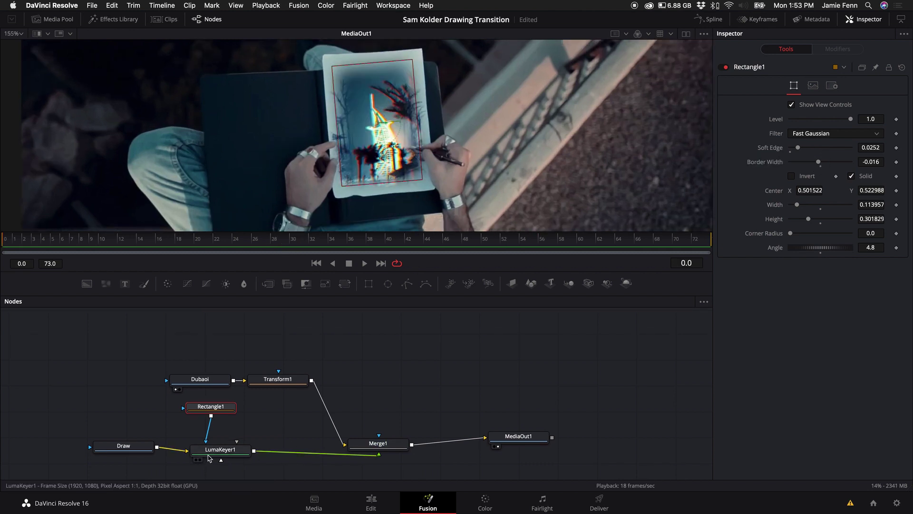
Step: Keyframe the Luma Keyer's luminance range with Low and High at 1.0 on frame 0 and 0.0 on frame 69, and preview the animation
mouse_move(124, 413)
mouse_down()
mouse_move(248, 464)
mouse_move(202, 451)
mouse_up()
click(238, 413)
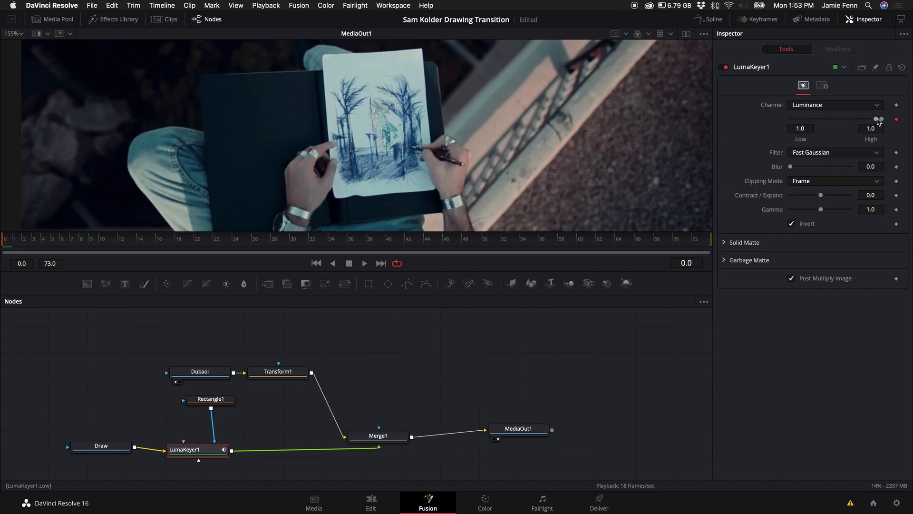
drag(361, 253, 669, 248)
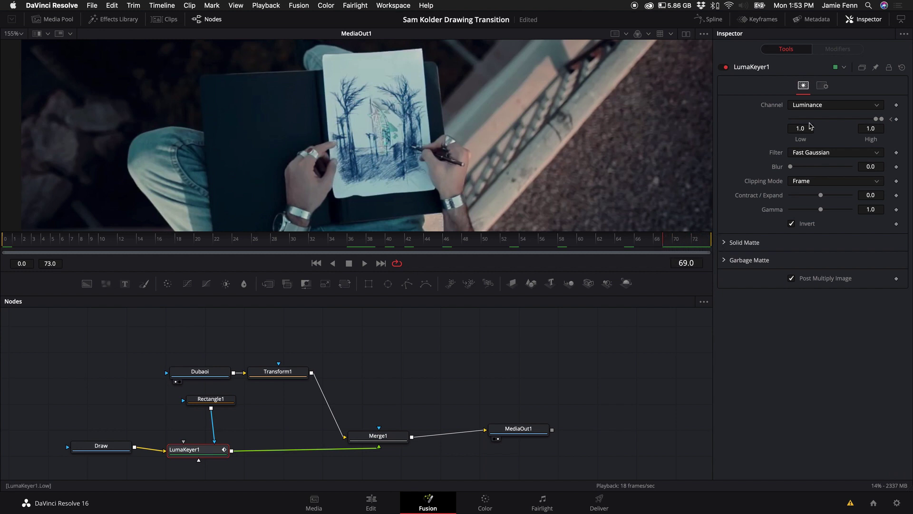
drag(881, 121, 753, 131)
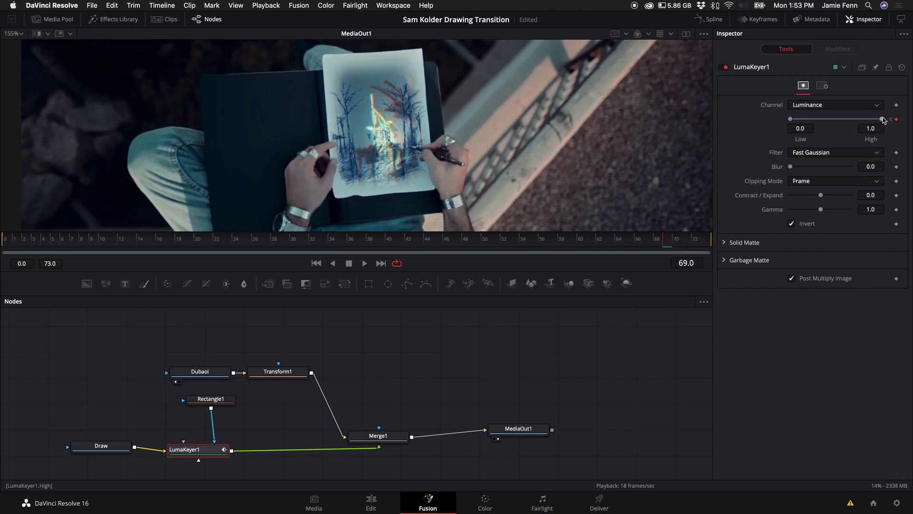
drag(879, 121, 767, 128)
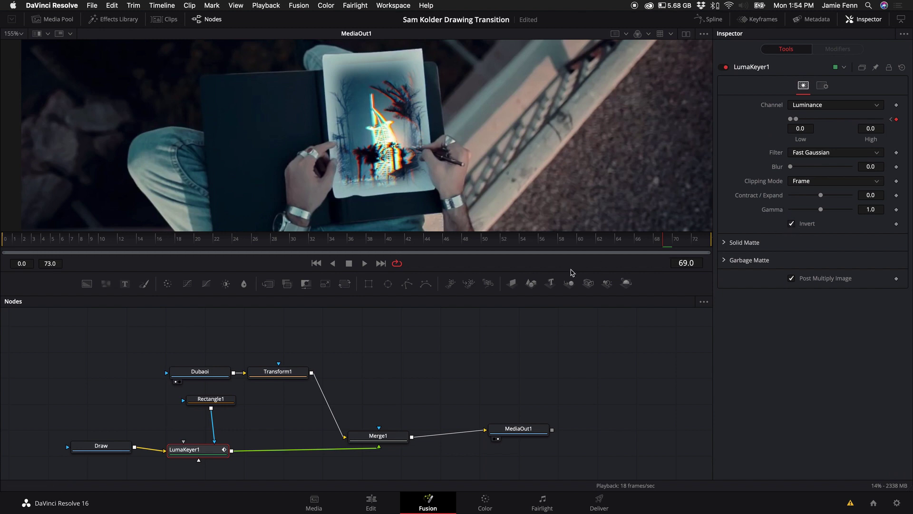
drag(549, 241, 129, 245)
key(space)
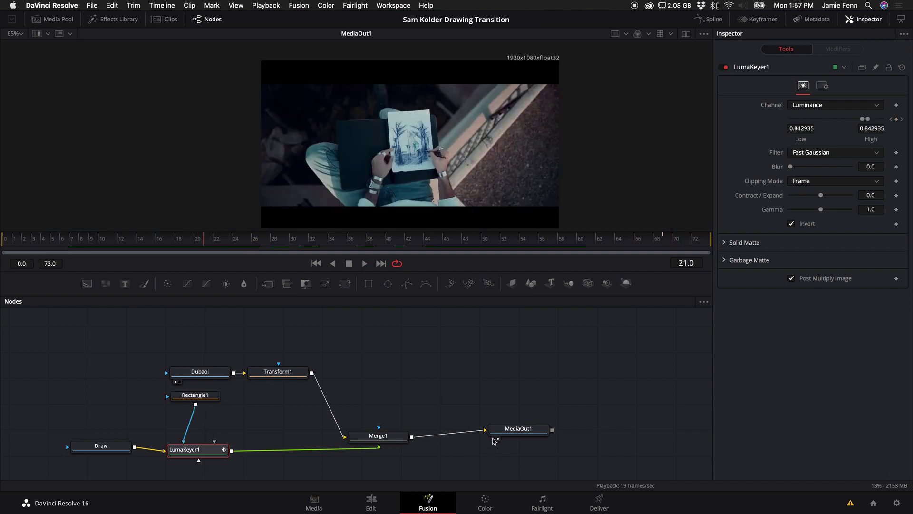
Step: Rearrange the MediaOut1 and Merge1 nodes to make room and add a Transform node between them
drag(492, 438, 626, 432)
click(387, 437)
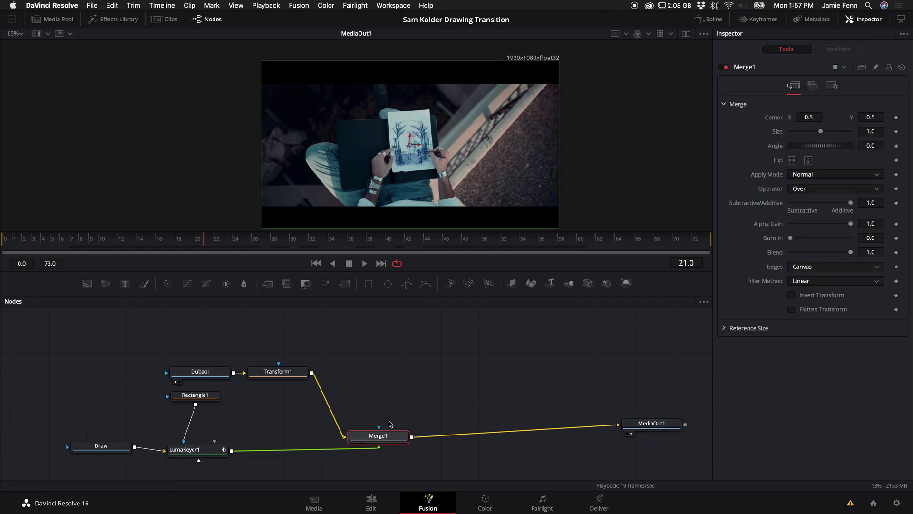
drag(389, 445, 337, 448)
key(shift+space)
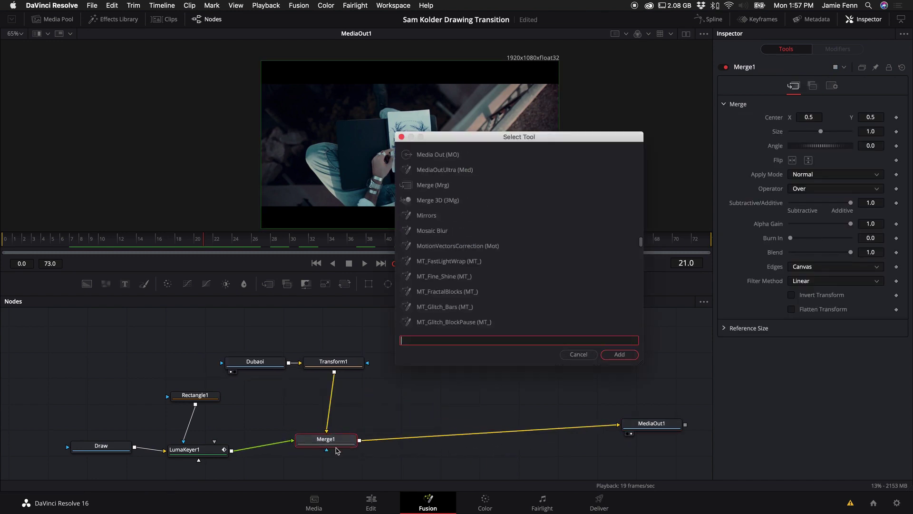
text(tran)
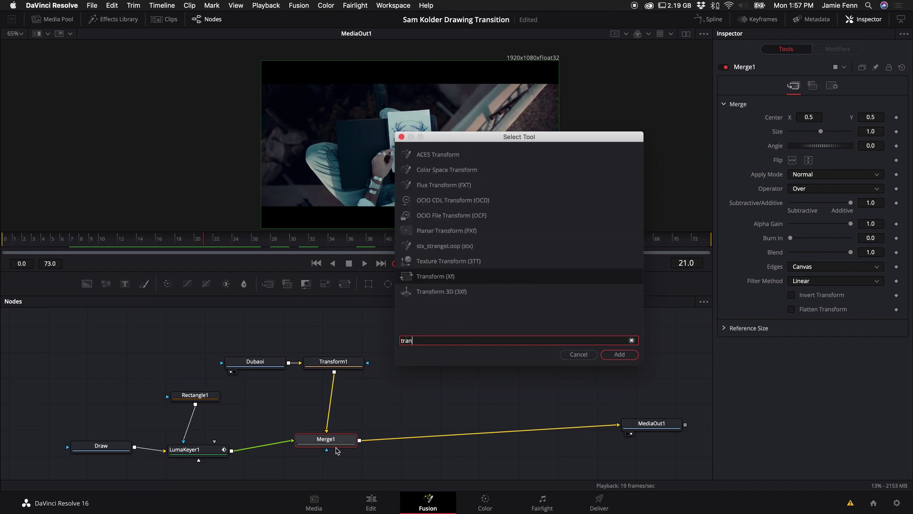
key(Return)
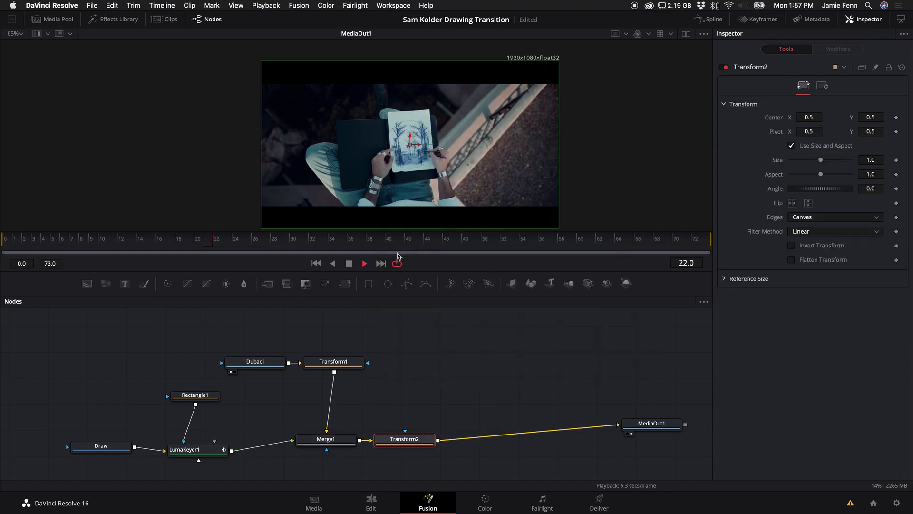
Step: Keyframe Transform2's Size at 1.0 on frame 31 and 5.0 on frame 55 to zoom into the drawing
key(space)
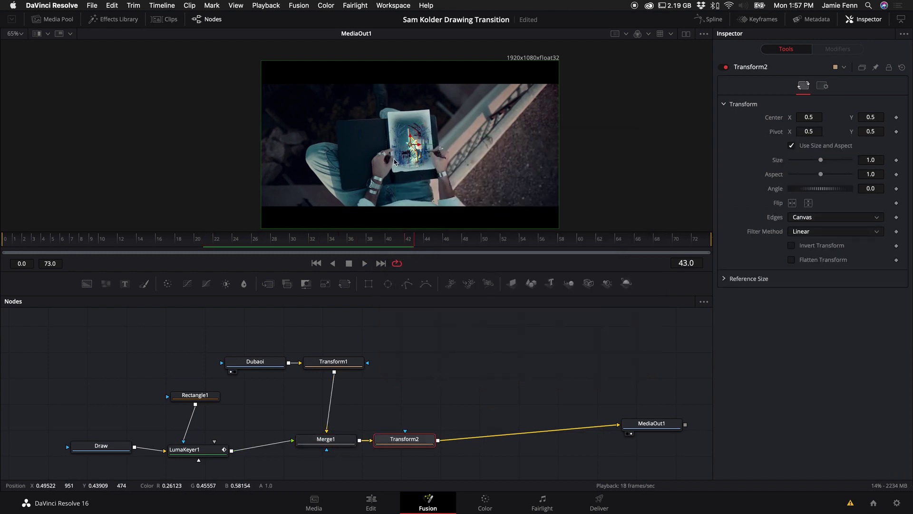
click(393, 240)
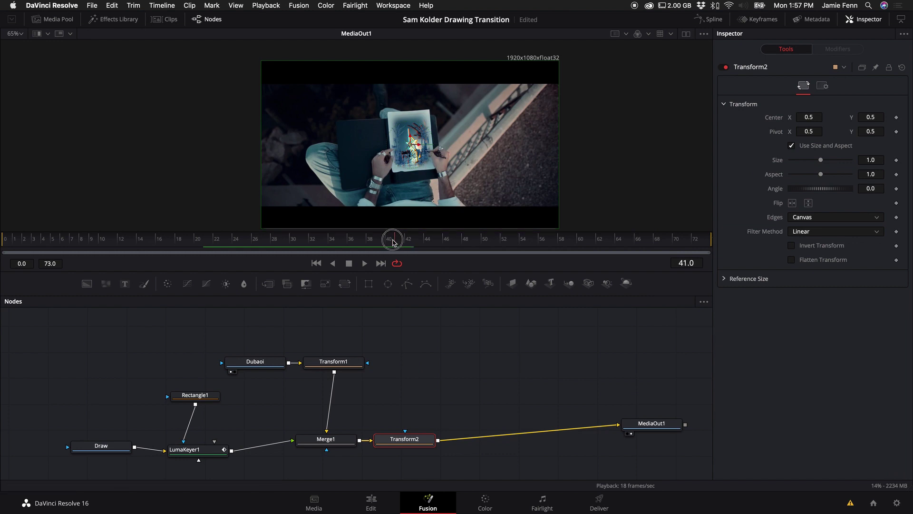
drag(392, 240, 301, 240)
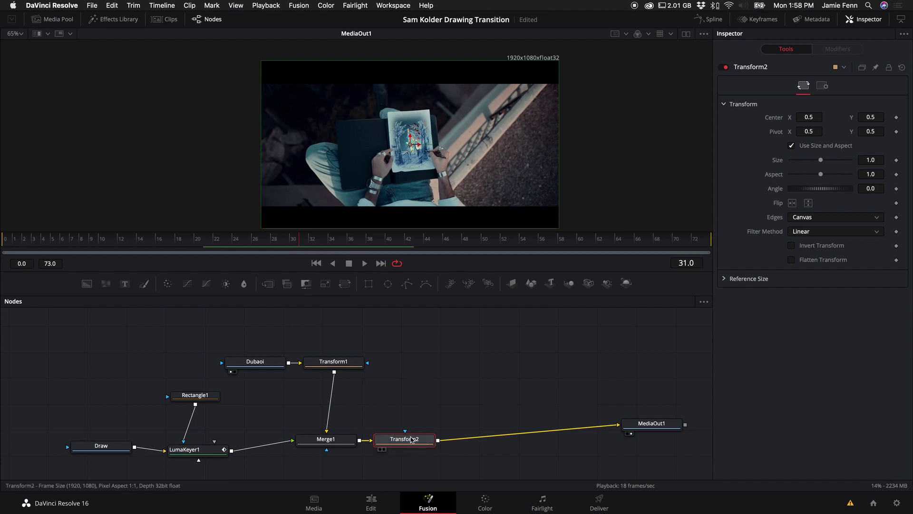
click(896, 160)
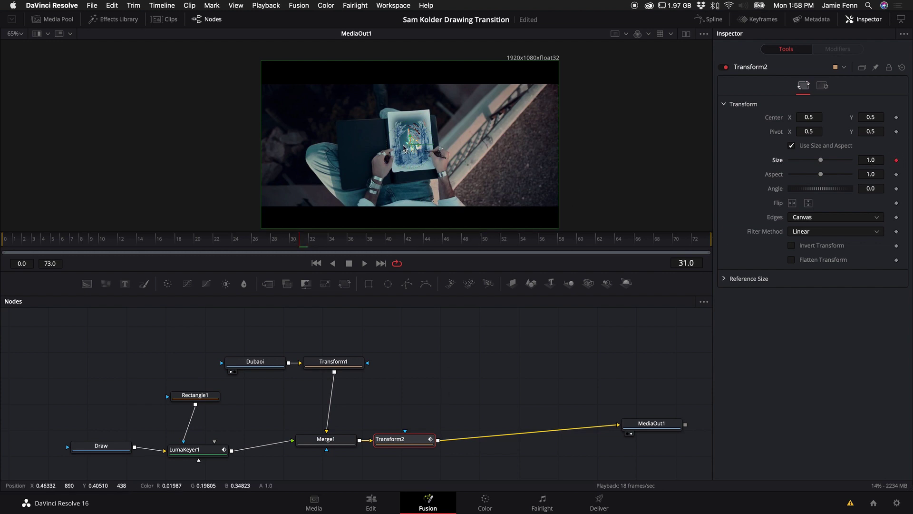
scroll(412, 139, up, 4)
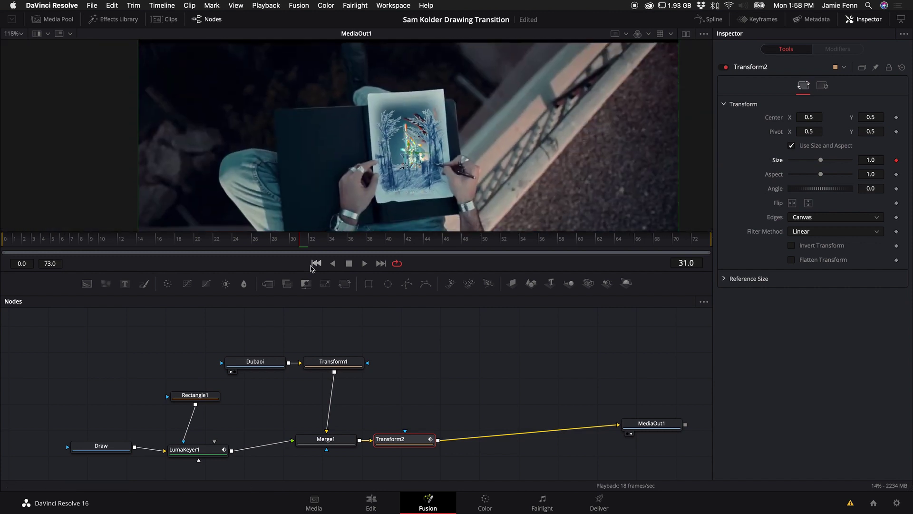
drag(300, 246, 531, 246)
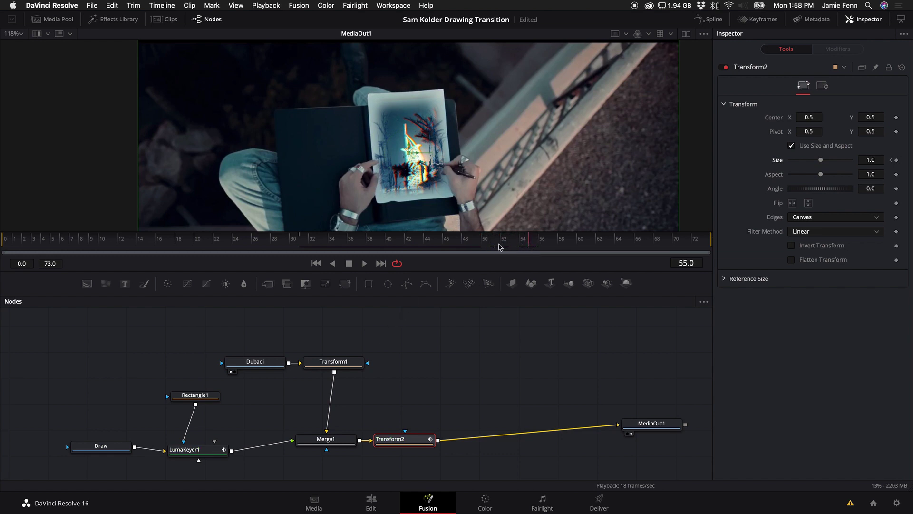
drag(820, 160, 909, 157)
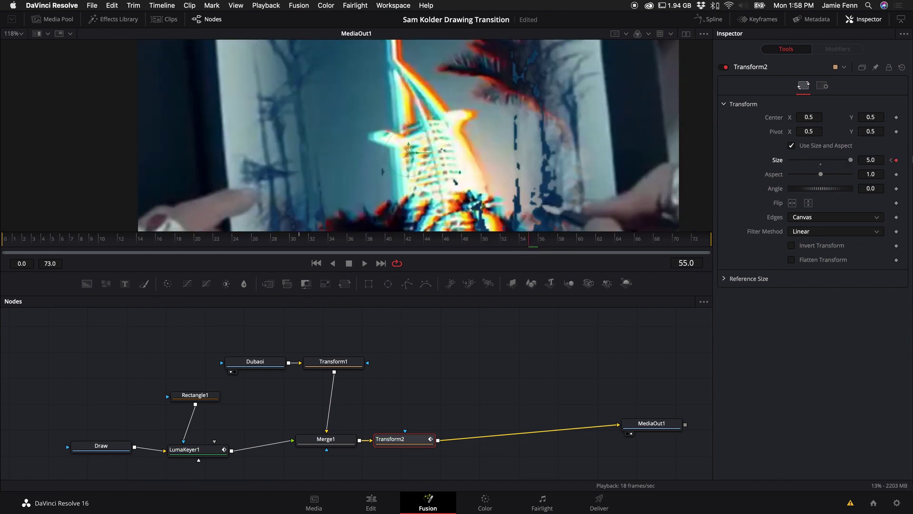
Step: Preview the zoom into the drawing by playing the animation from different frames
scroll(383, 229, down, 5)
click(385, 240)
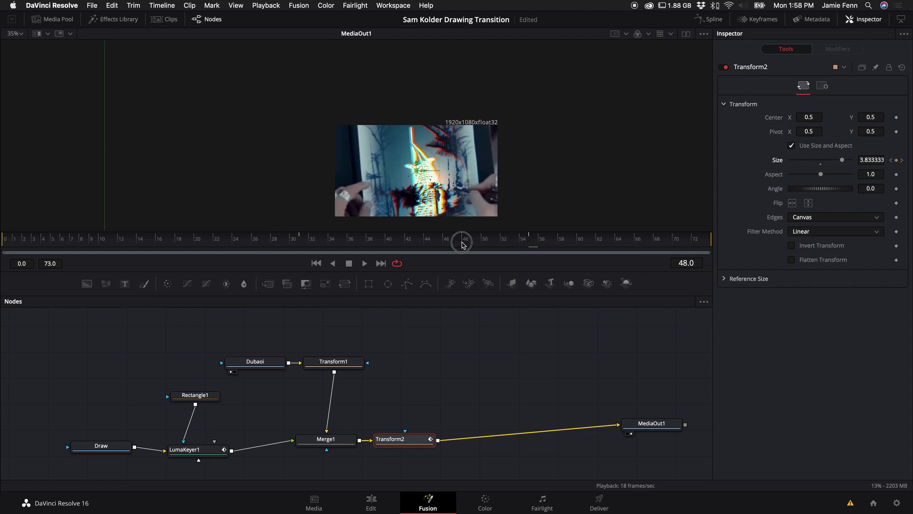
key(space)
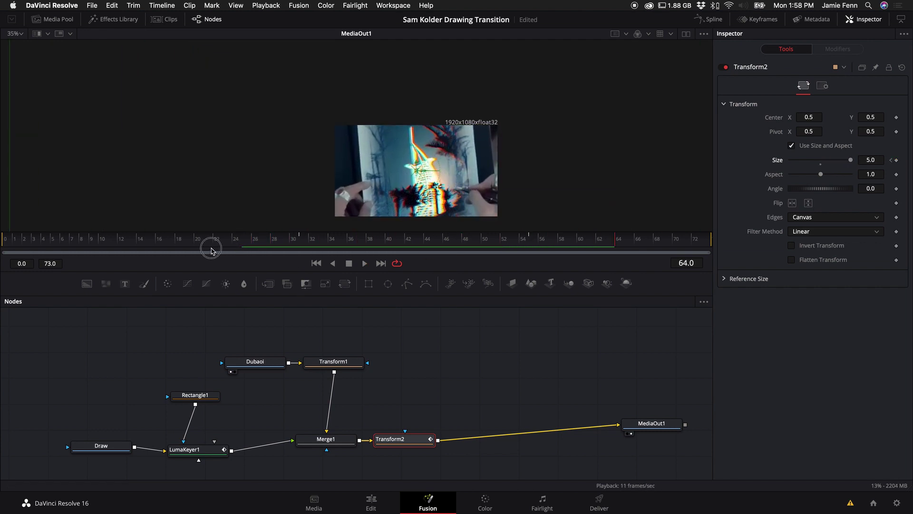
click(235, 242)
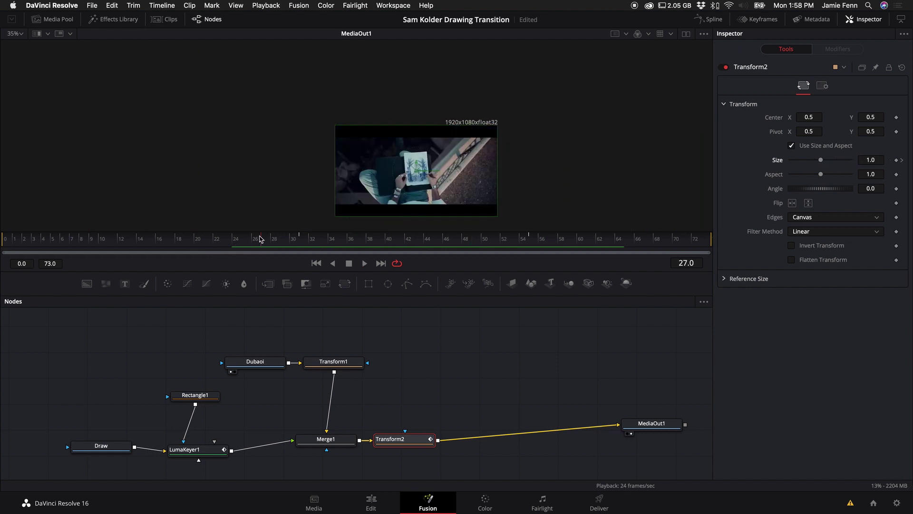
key(space)
click(203, 240)
Step: Smooth Transform2's Size curve in the Spline editor, preview it, and make the end keyframe linear
click(710, 19)
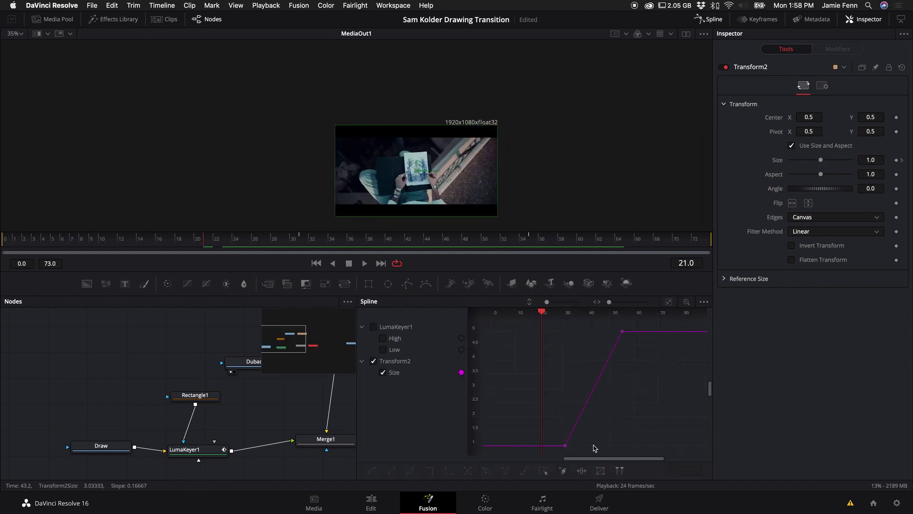
click(395, 364)
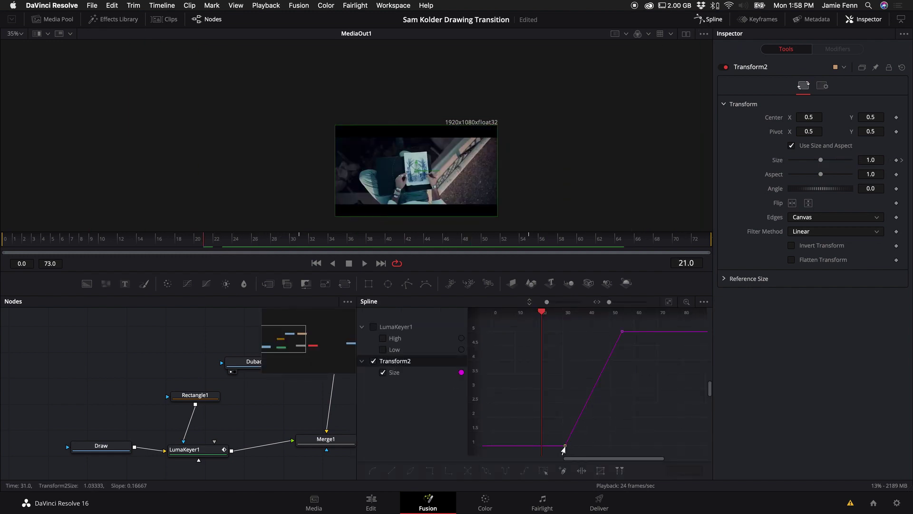
click(622, 332)
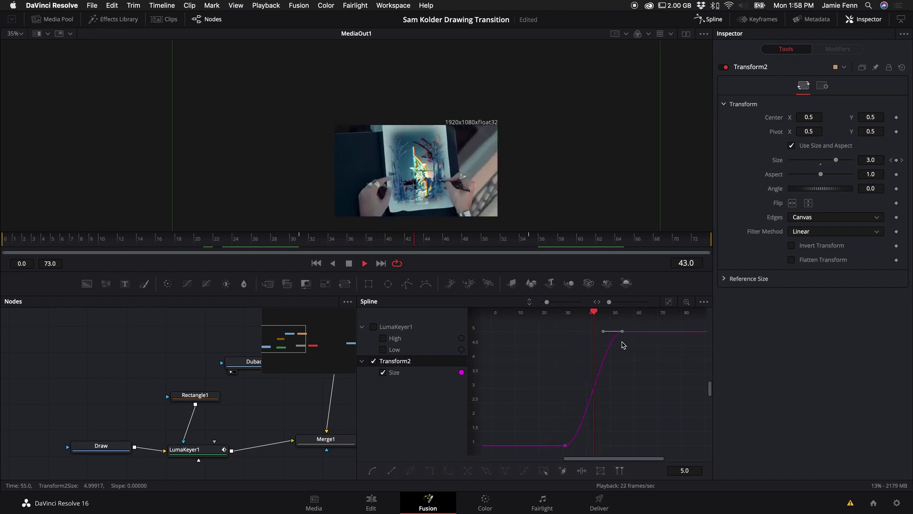
key(space)
key(l)
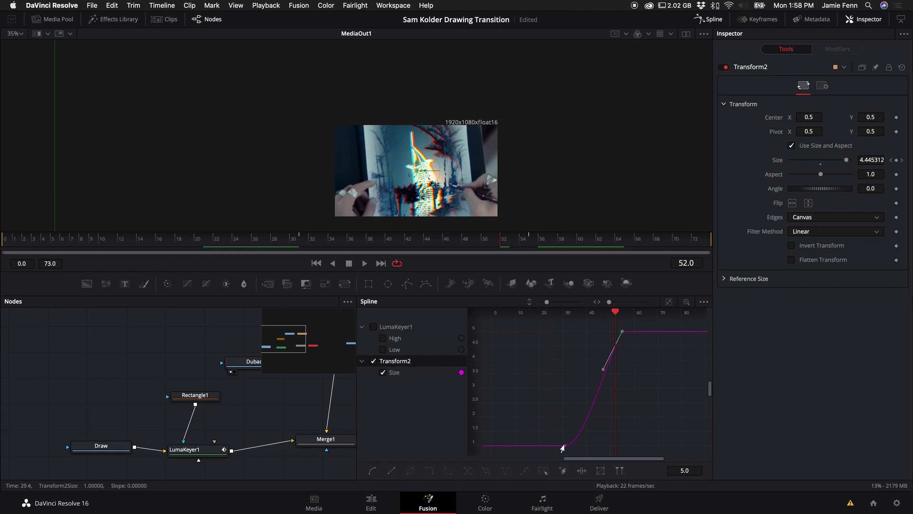
Step: Move the first Size keyframe of Transform2 to frame 45 for a faster zoom and preview the result
drag(564, 448, 598, 447)
click(461, 240)
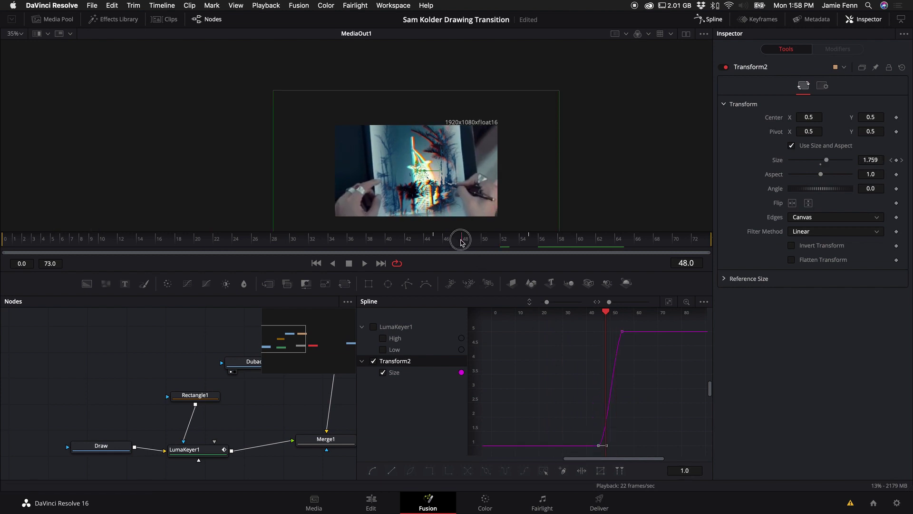
click(365, 242)
key(space)
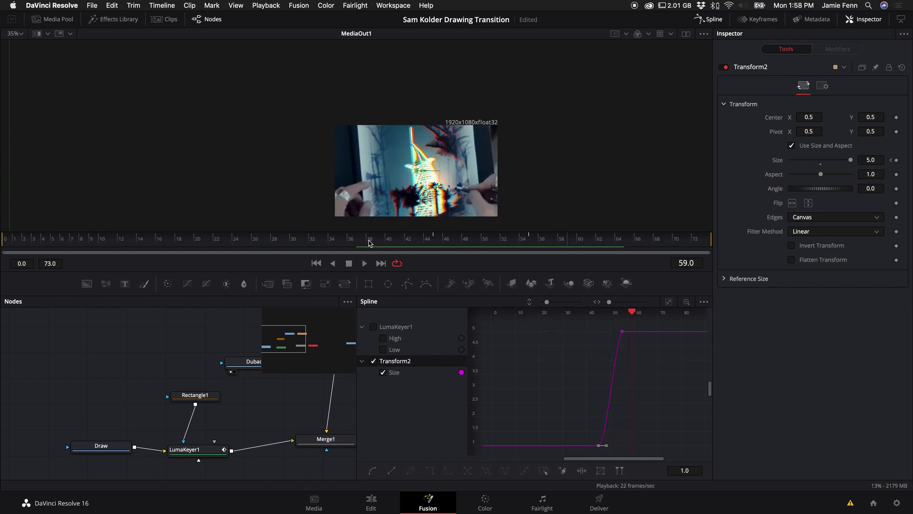
click(369, 243)
click(308, 238)
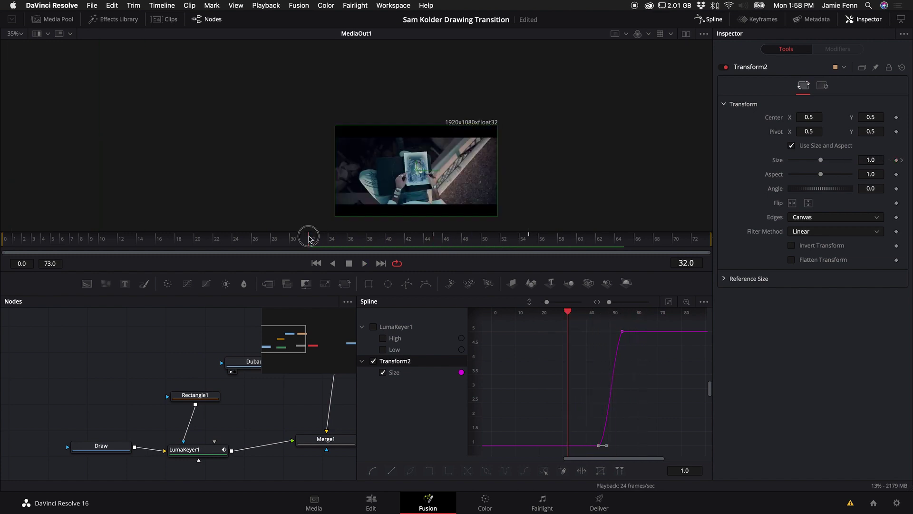
click(289, 240)
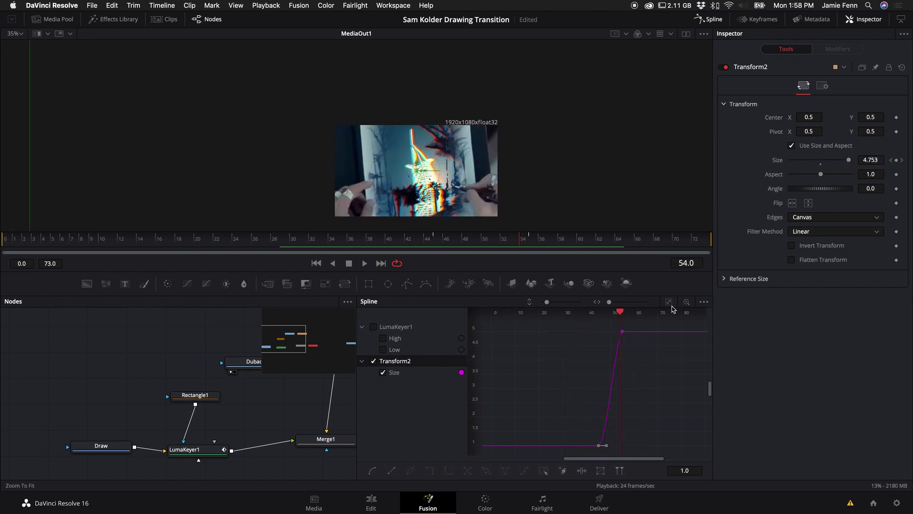
Step: Raise Transform2's end Size keyframe on frame 55 to 7.78 and preview the stronger zoom
drag(622, 331, 616, 262)
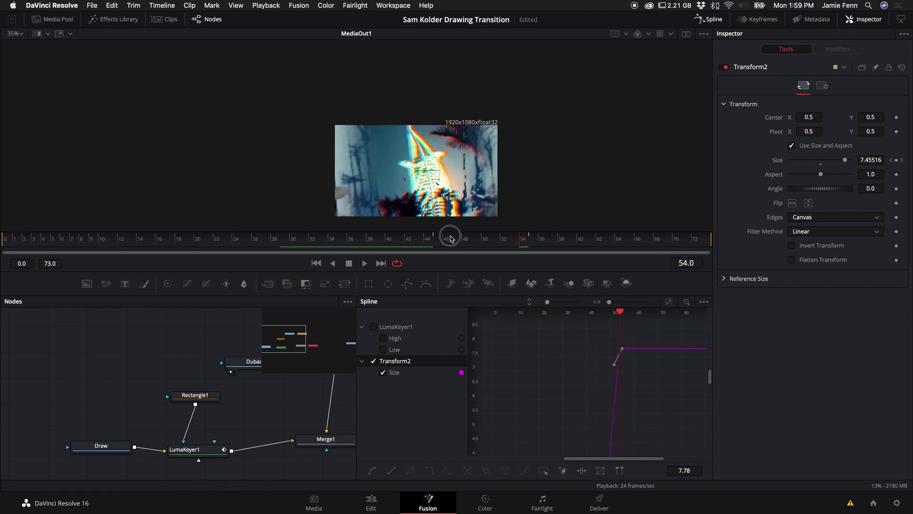
drag(450, 238, 343, 247)
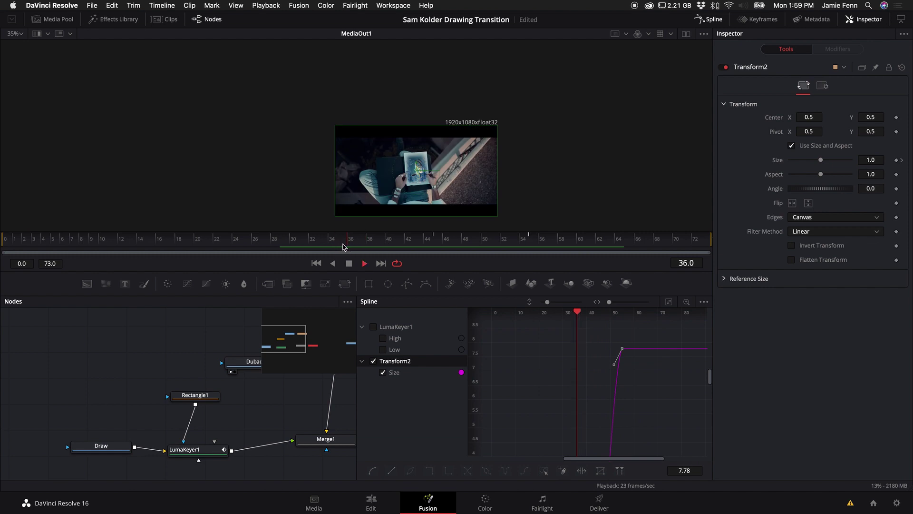
key(space)
Step: Enable motion blur on Transform2 with Quality 10 and play the blurred zoom up to frame 48
click(823, 86)
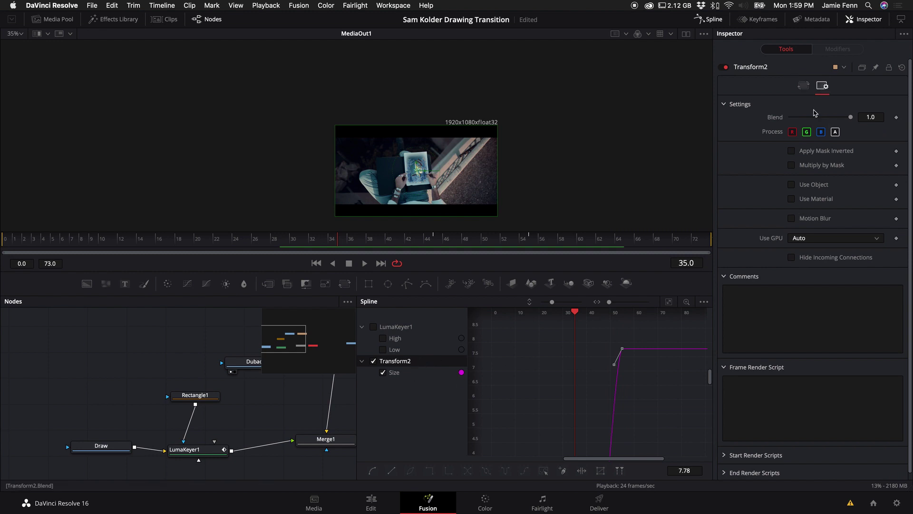
click(791, 219)
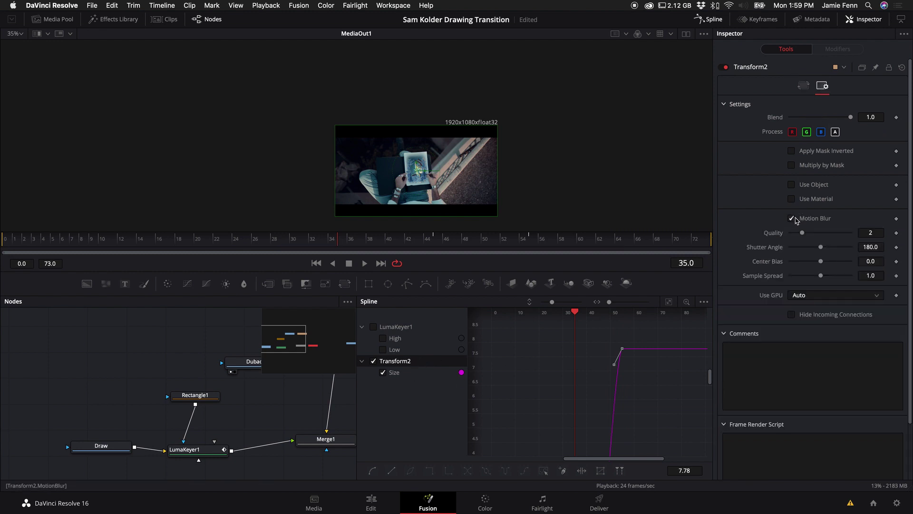
drag(802, 233, 851, 233)
key(space)
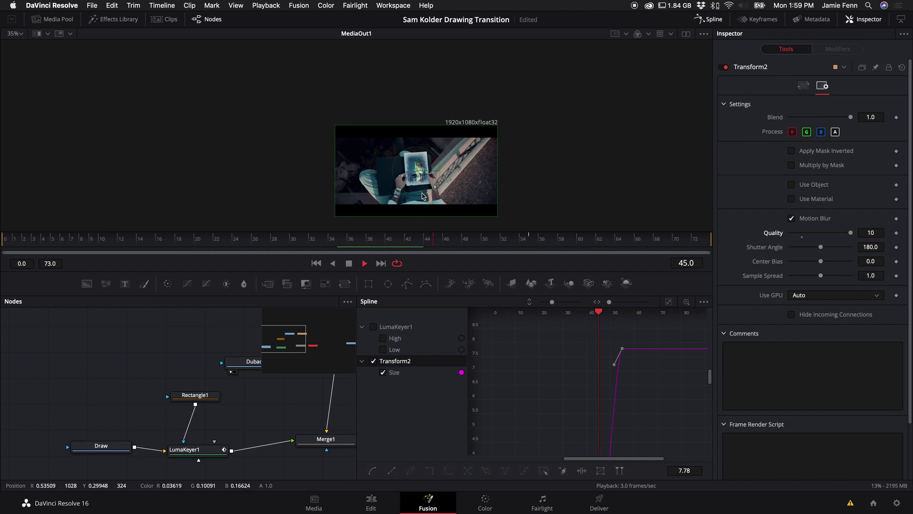
key(space)
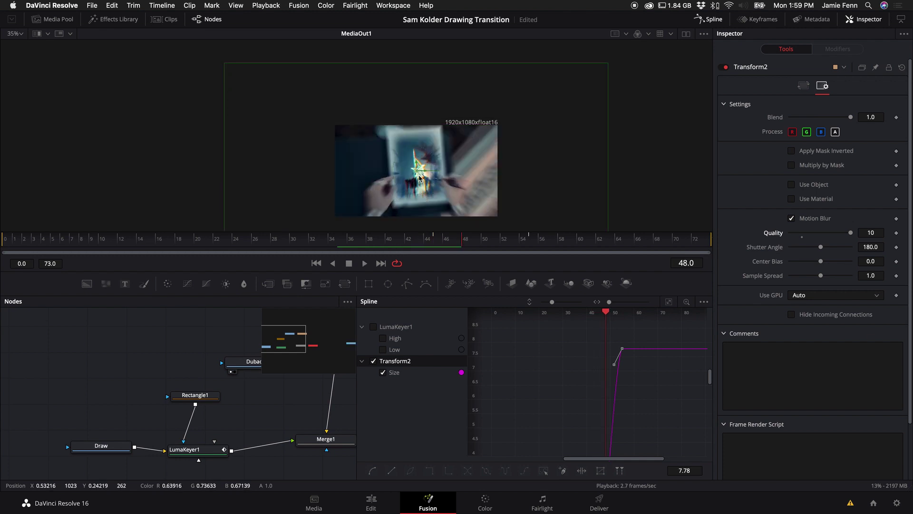
Step: Inspect the blurred frame up close, turn off Transform2's motion blur, and scrub back to frame 41
scroll(419, 177, up, 3)
scroll(481, 149, down, 2)
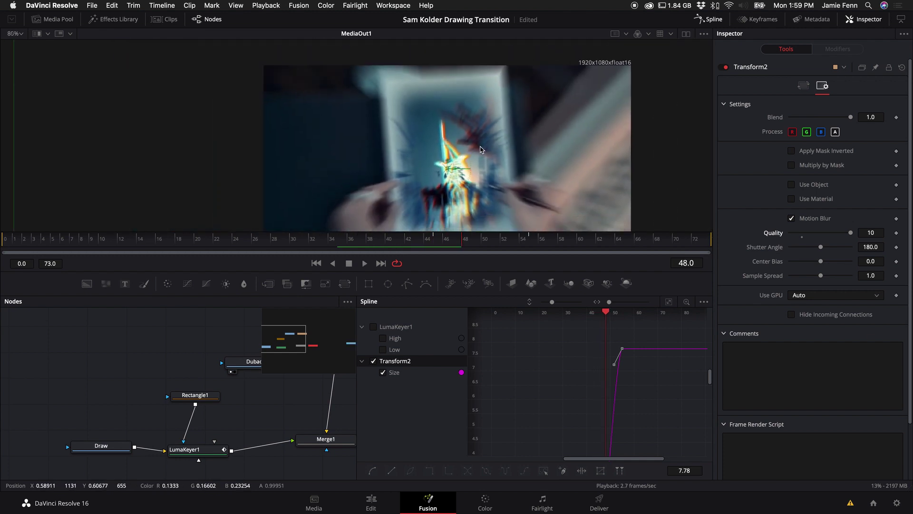
scroll(478, 155, down, 2)
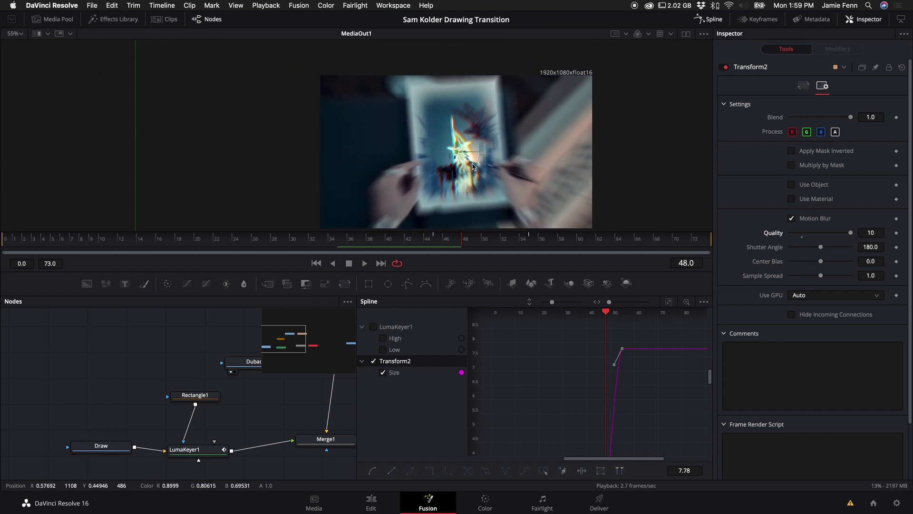
click(792, 219)
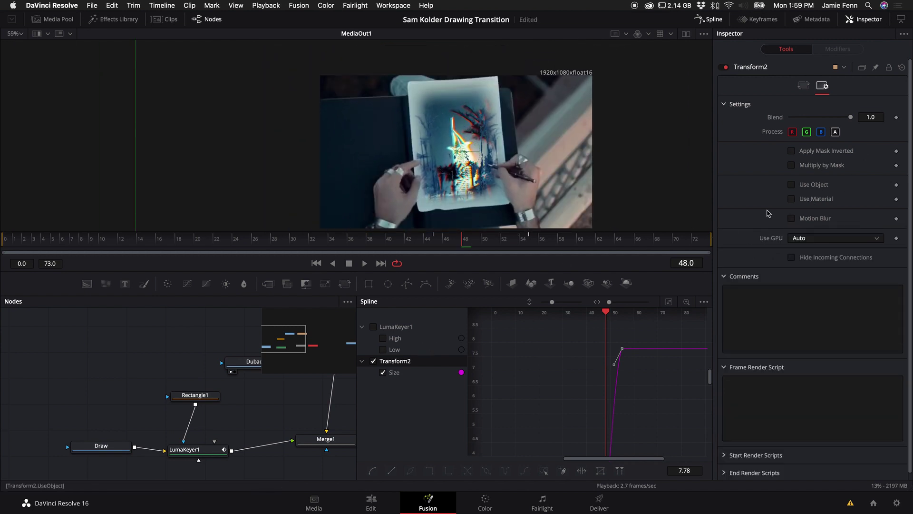
drag(409, 243, 400, 243)
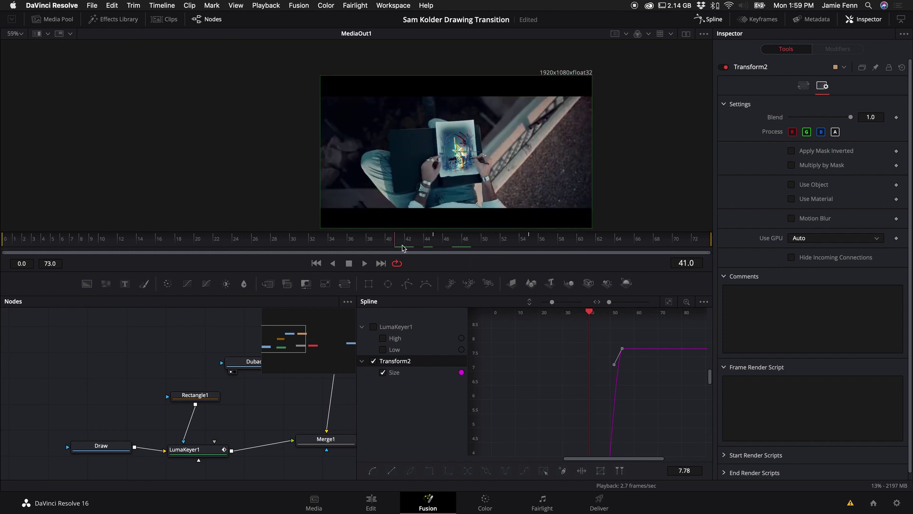
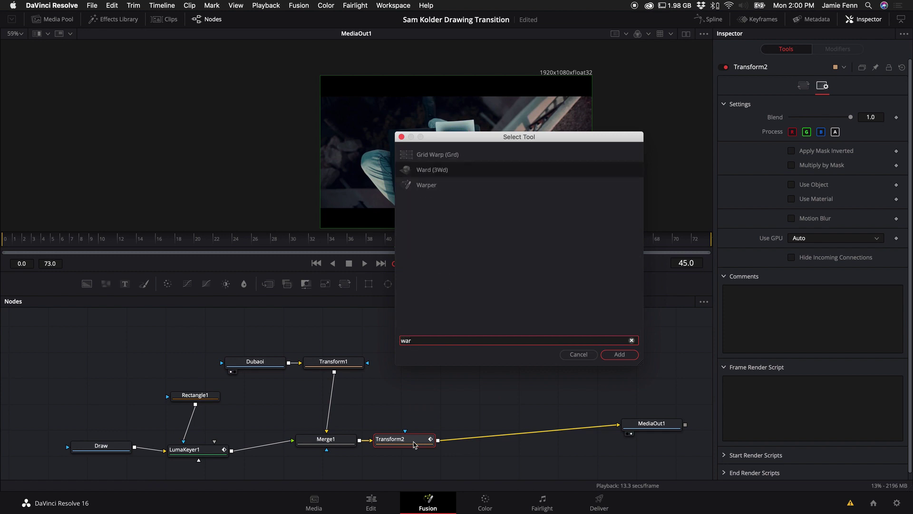
Step: Add a Lens Distort node after Transform2 and expand its Lens Distortion Model settings
key(BackSpace)
key(BackSpace)
key(BackSpace)
text(dis)
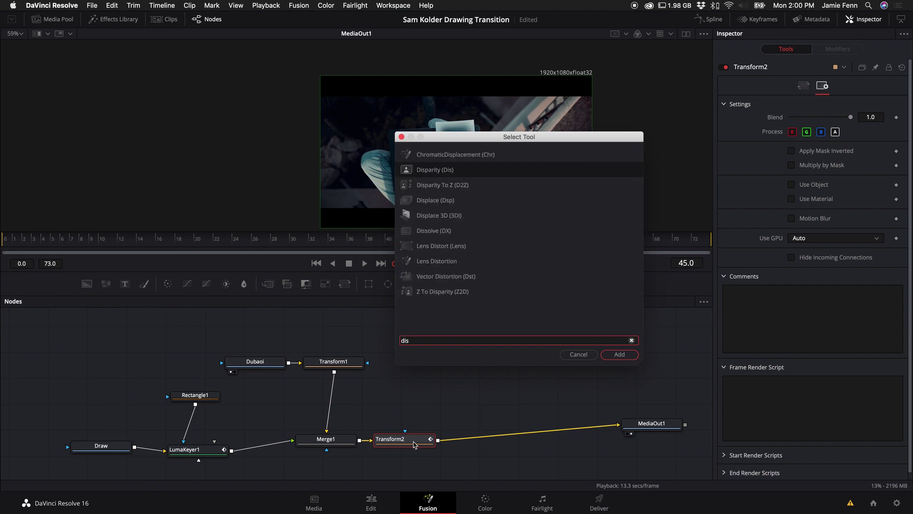
key(BackSpace)
key(BackSpace)
key(BackSpace)
text(lens)
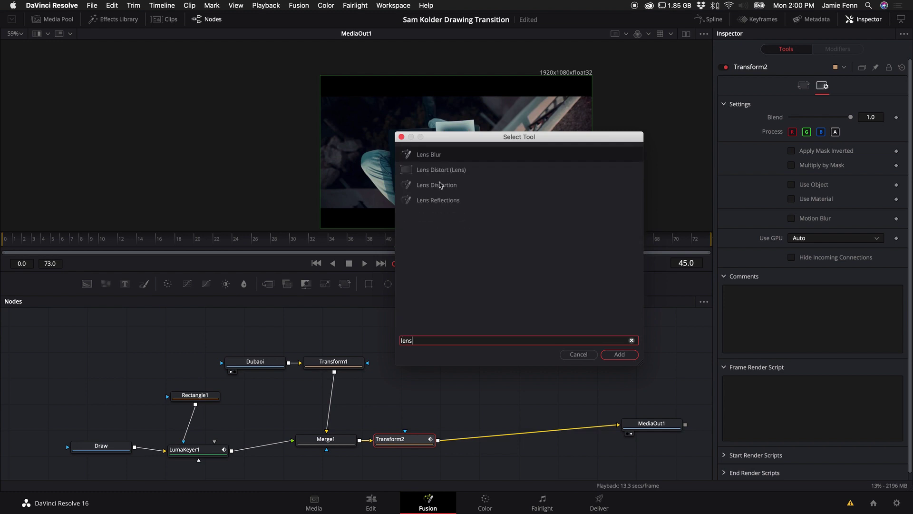
text( Distort)
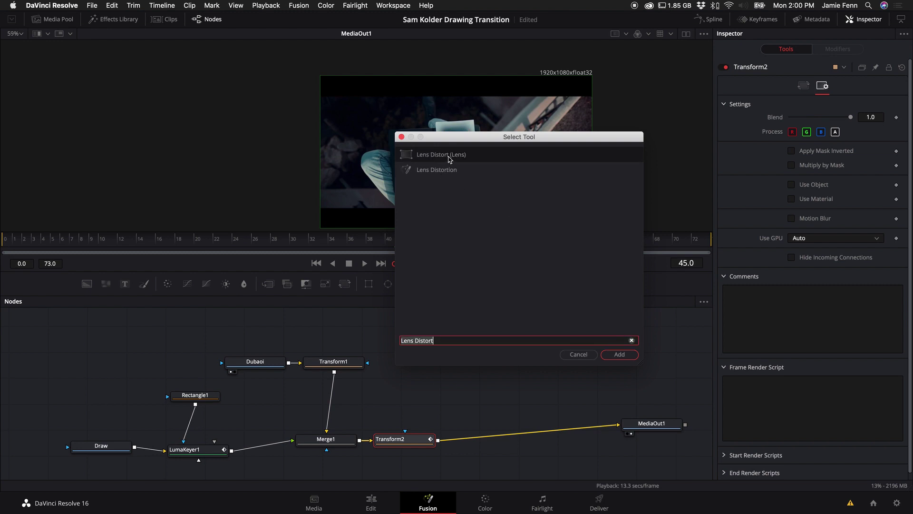
click(621, 360)
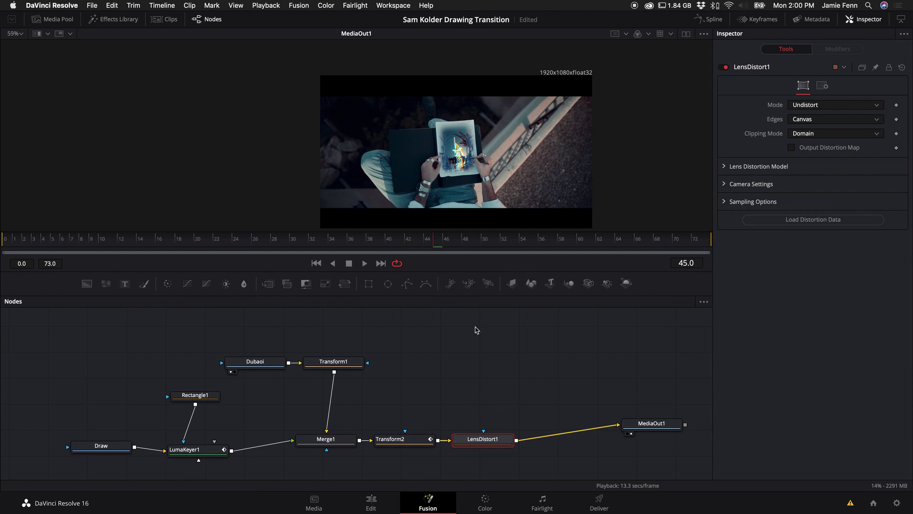
click(725, 167)
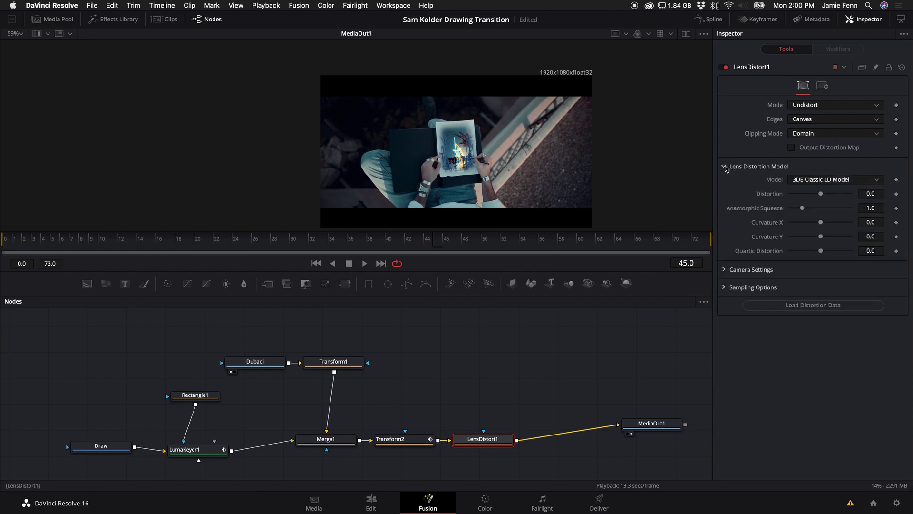
scroll(430, 191, down, 1)
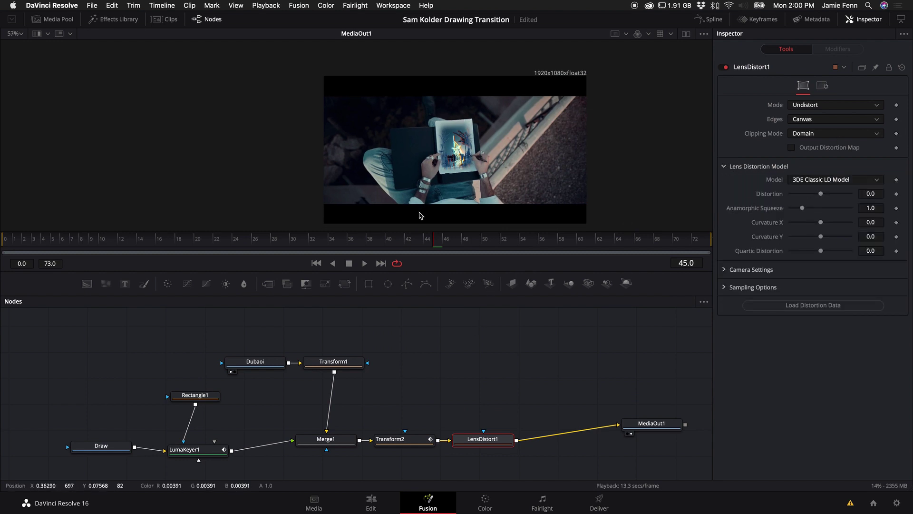
Step: Try a Lens Distortion node after LensDistort1 with its ganged distortion at 0.11, and delete that node
click(477, 439)
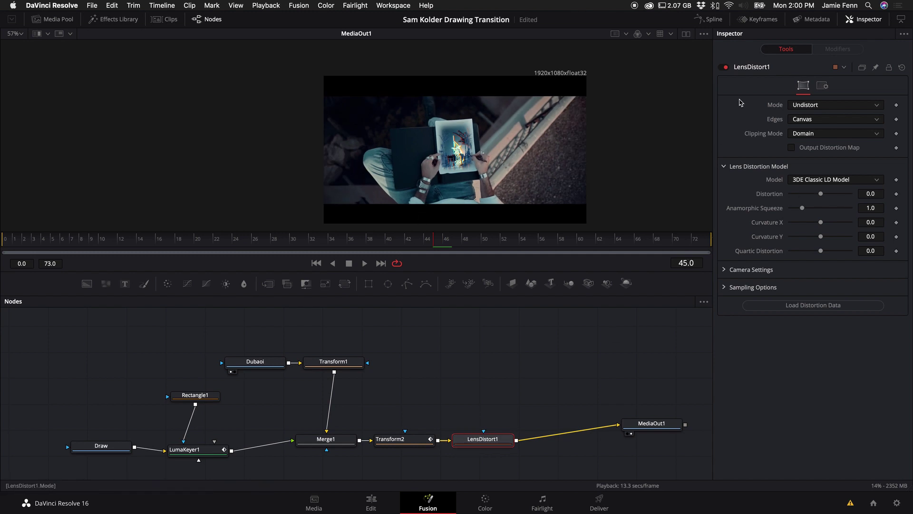
key(shift+space)
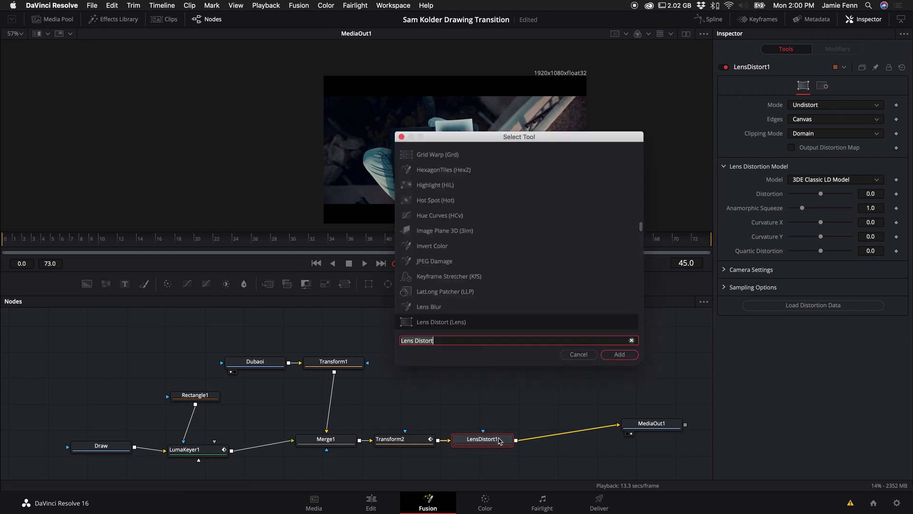
text(lens)
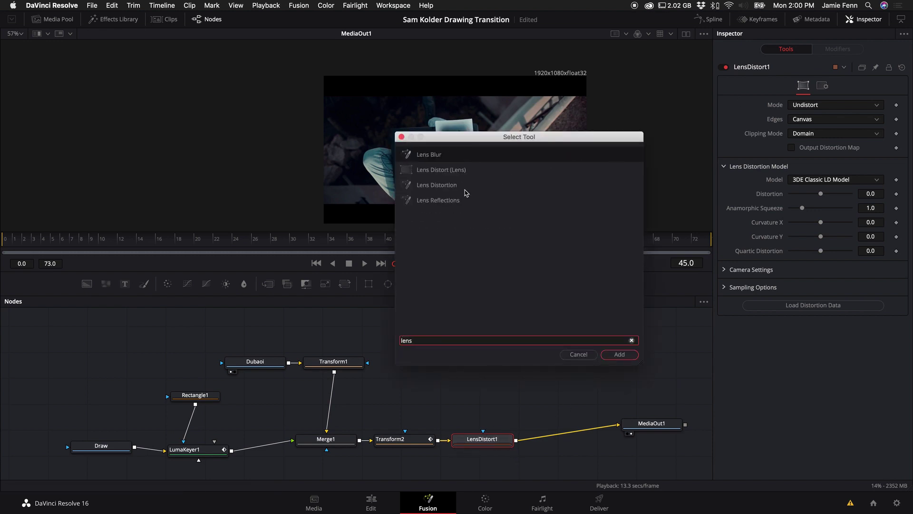
click(466, 186)
click(620, 360)
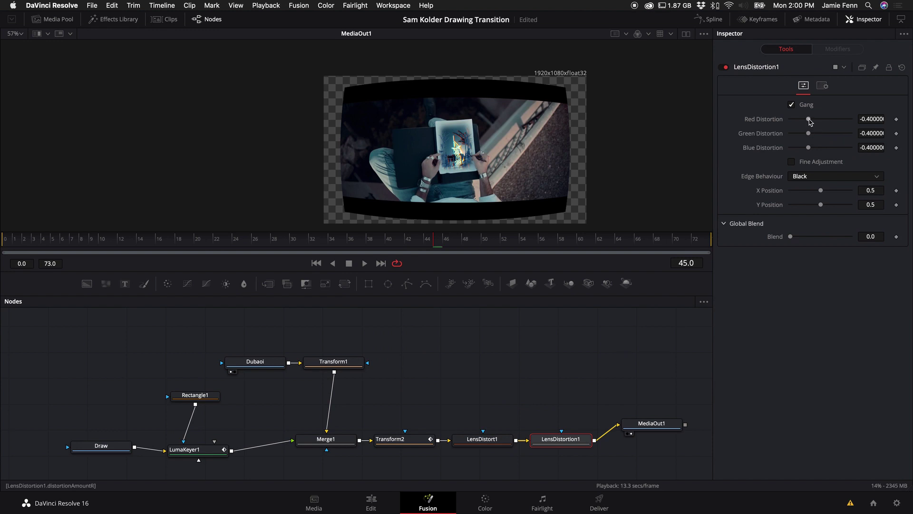
mouse_move(809, 118)
mouse_down()
mouse_move(890, 119)
mouse_move(811, 122)
mouse_move(835, 122)
mouse_move(825, 123)
mouse_up()
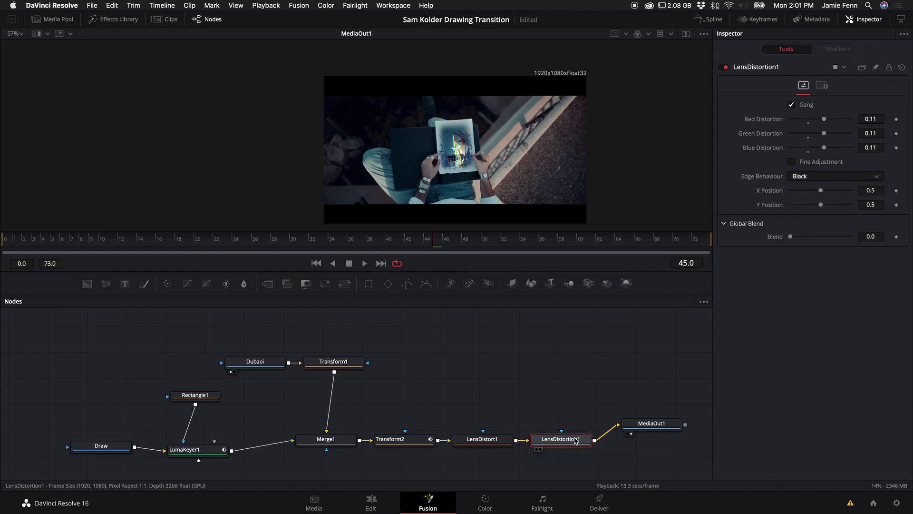
key(Delete)
Step: Keyframe LensDistort1's Distortion at 0.0 on frame 46 and at 3.0 on frame 49, and preview the warp
click(474, 449)
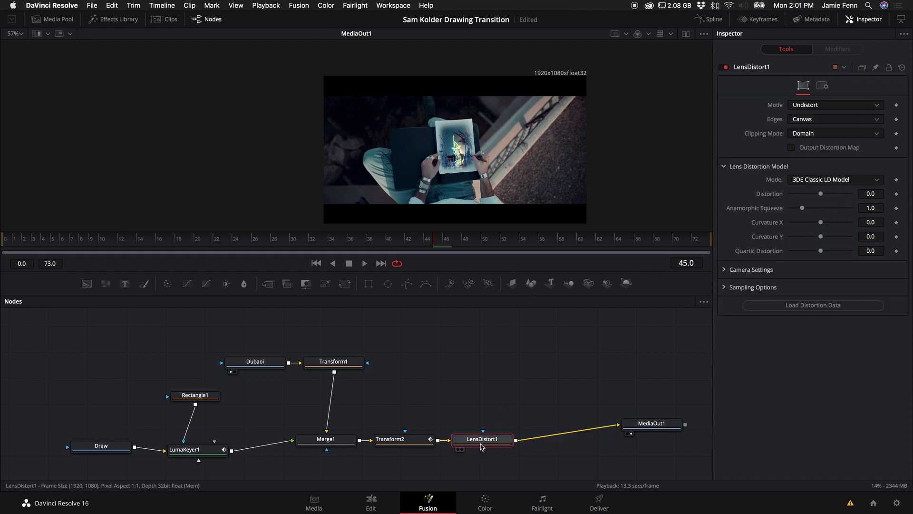
drag(475, 444, 488, 446)
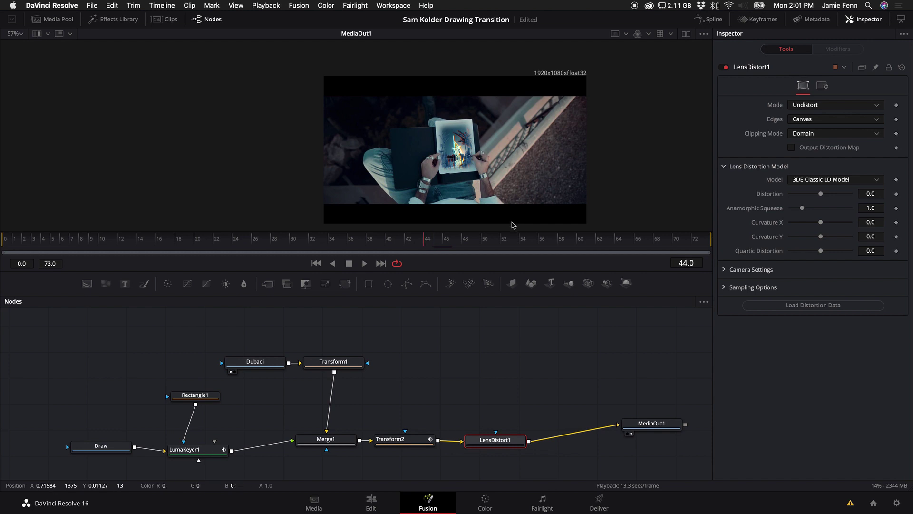
click(897, 194)
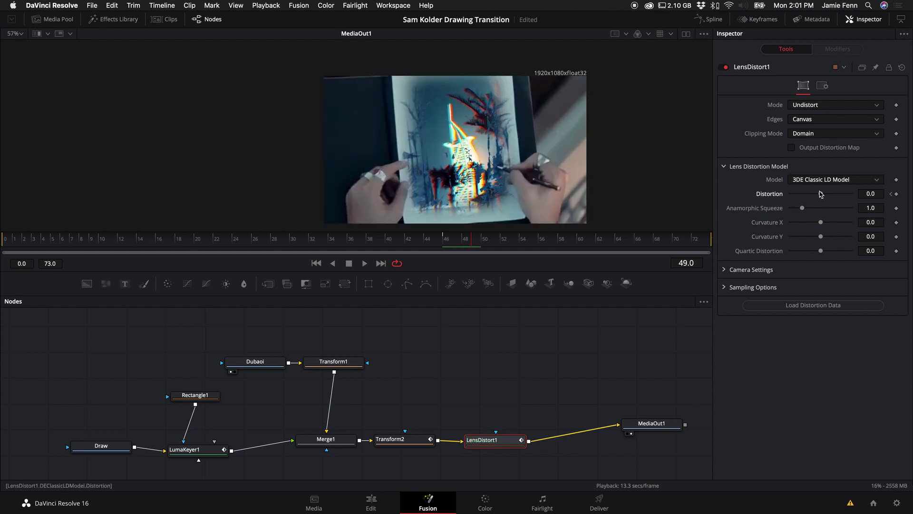
click(870, 193)
text(0.5)
key(Return)
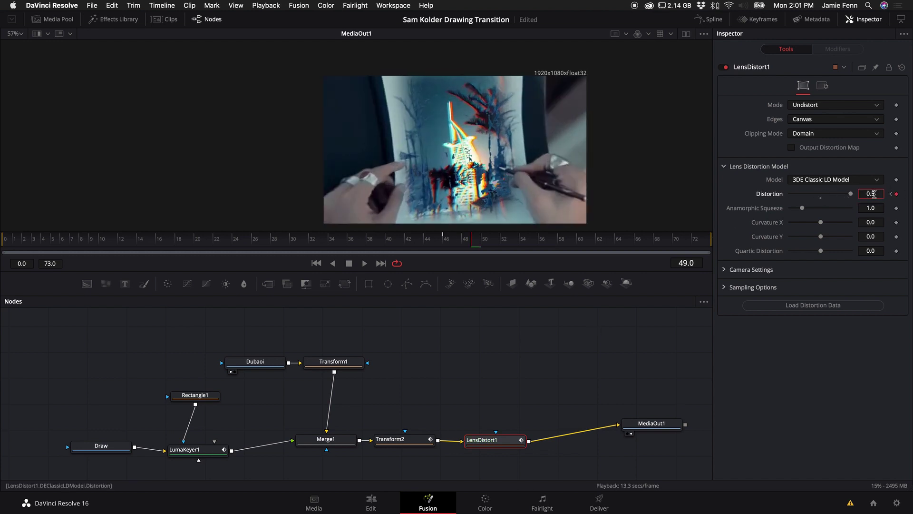
text(3)
key(Return)
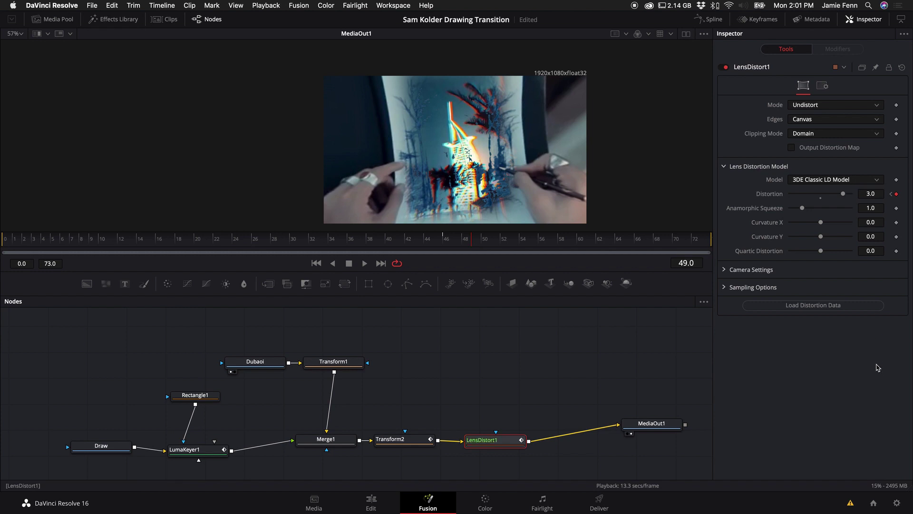
key(Left)
key(Left)
key(Left)
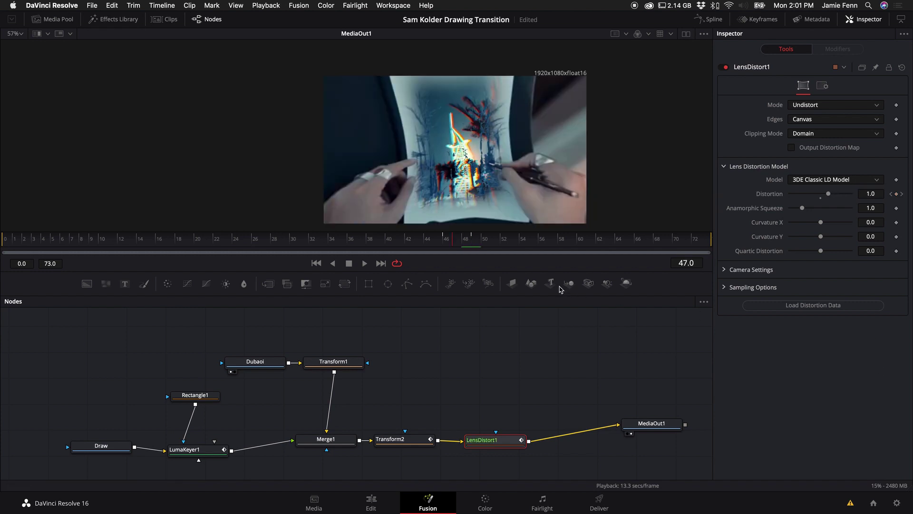
drag(488, 245, 438, 249)
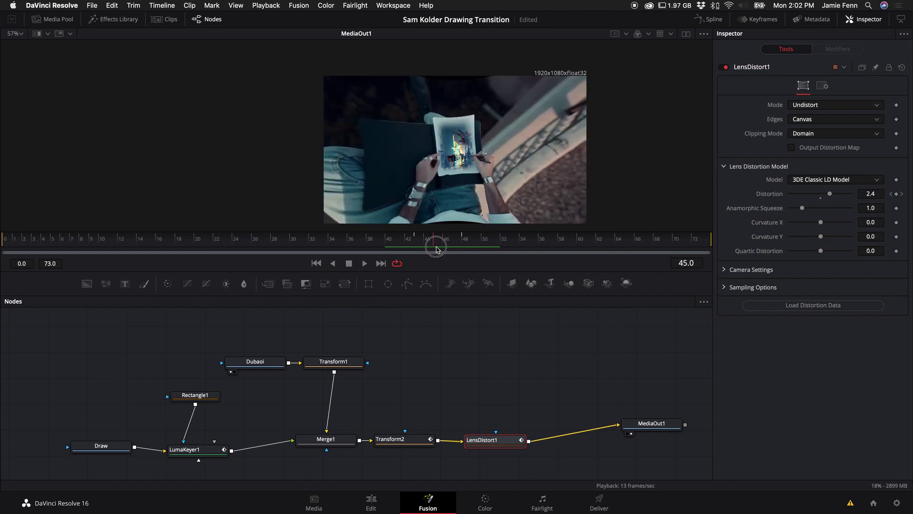
Step: Turn on Transform2's motion blur with Quality 10, play the blurred zoom, and return to frame 44
click(403, 440)
click(792, 218)
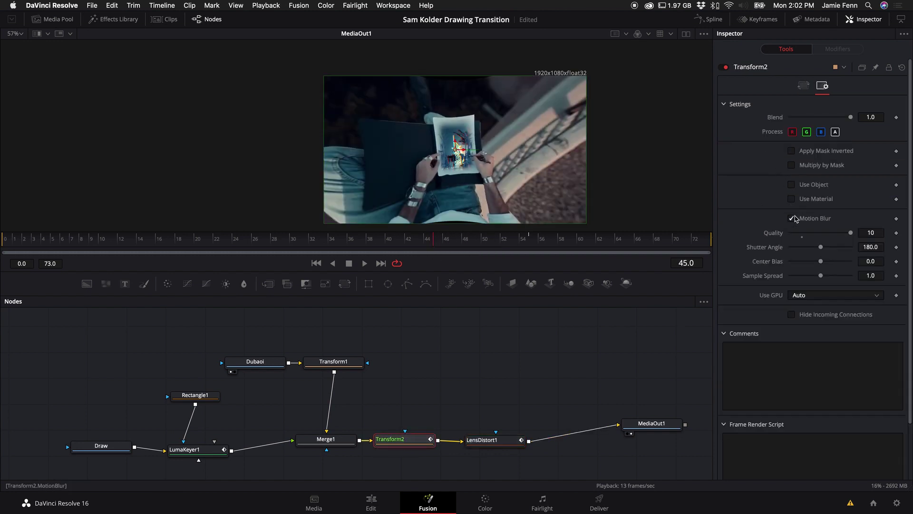
key(space)
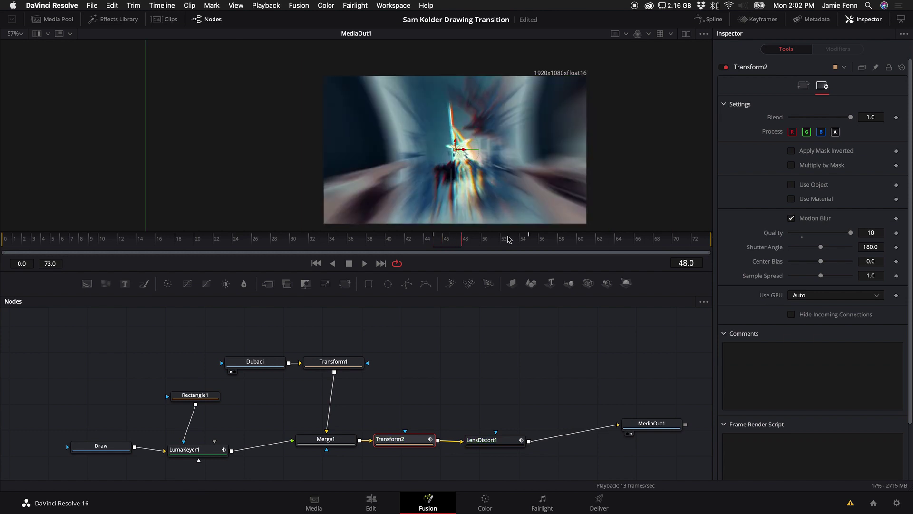
key(space)
key(Left)
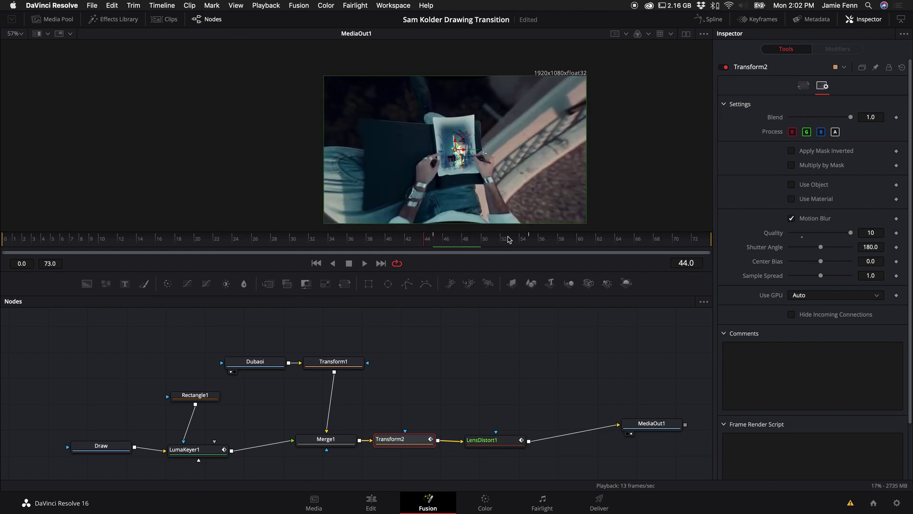
Step: Examine the Camera Settings of LensDistort1
click(497, 442)
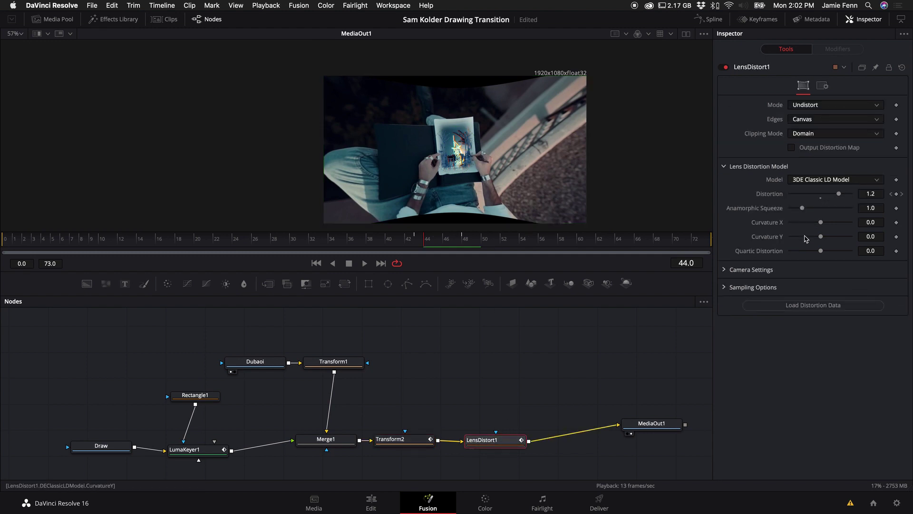
click(725, 270)
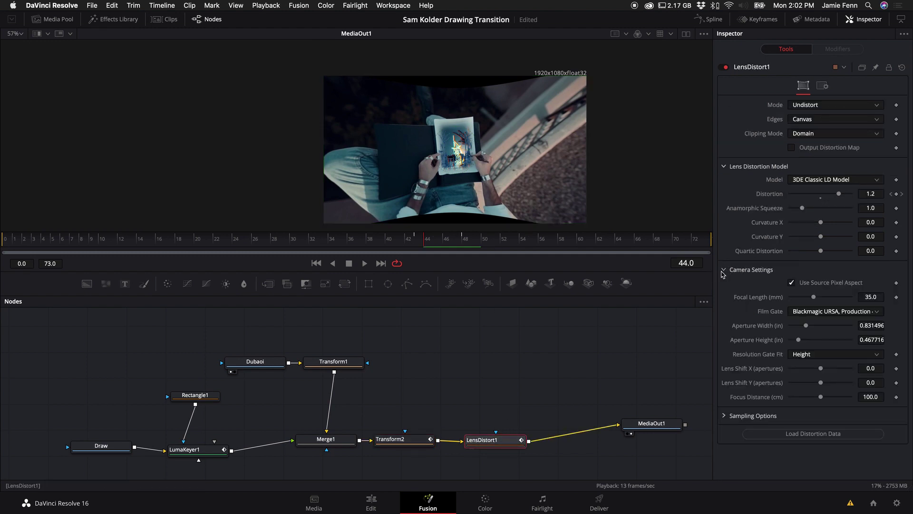
click(723, 272)
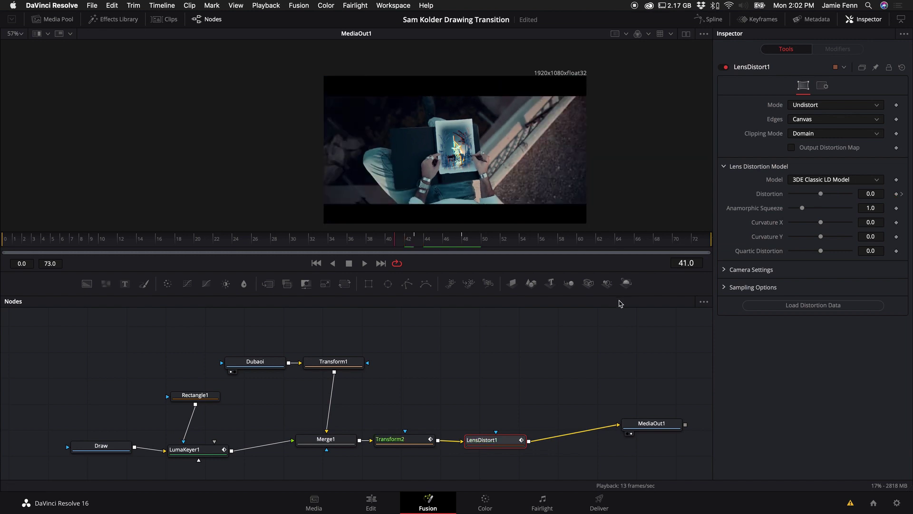
Step: Try a ChromaticDisplacement node between LensDistort1 and MediaOut1, and take it out of the chain, reconnecting LensDistort1 to MediaOut1
drag(651, 423, 663, 426)
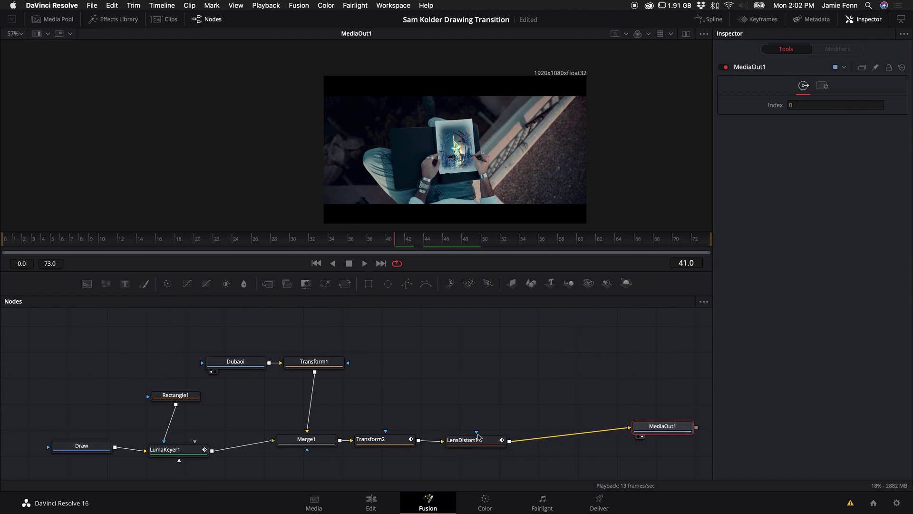
click(478, 439)
key(shift+space)
text(chrom)
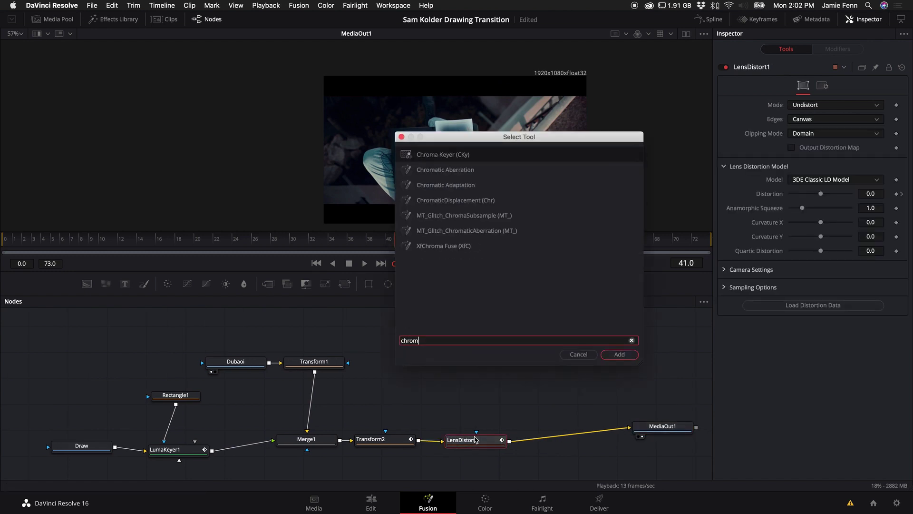
key(Down)
key(Down)
key(Down)
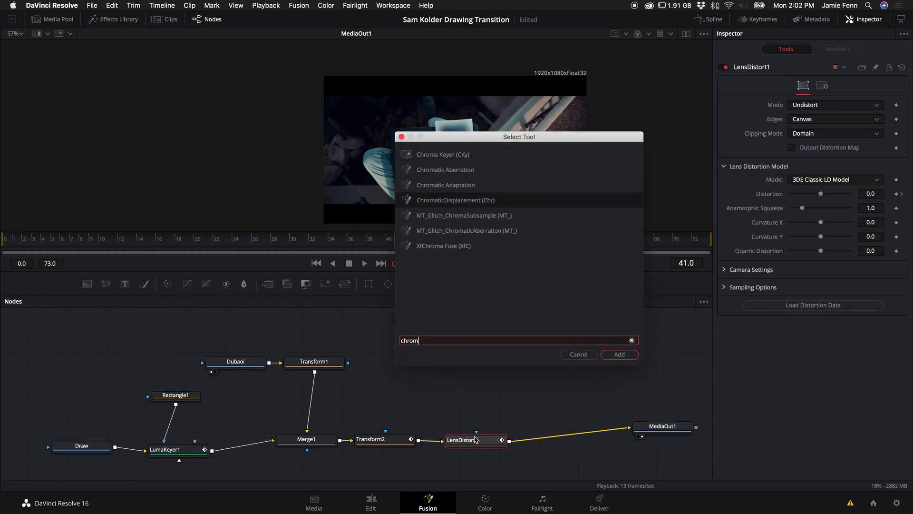
key(Return)
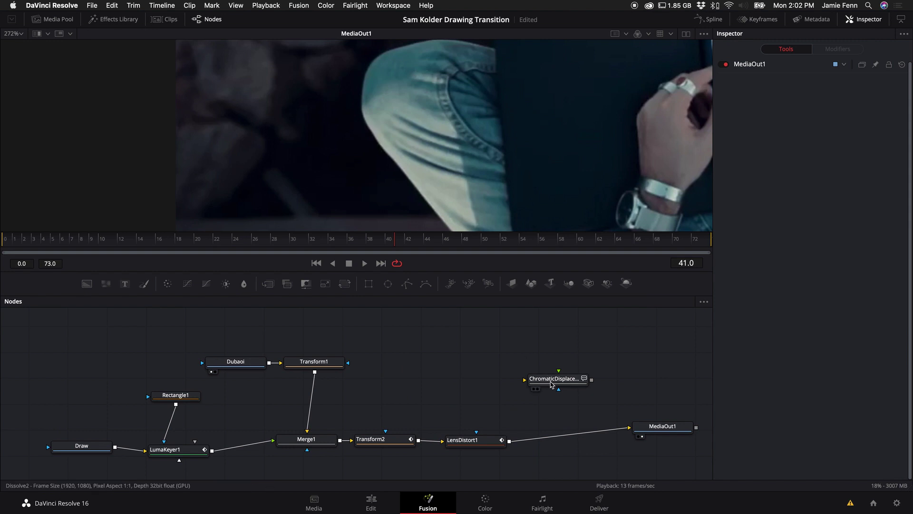
drag(556, 383, 566, 437)
scroll(387, 106, down, 6)
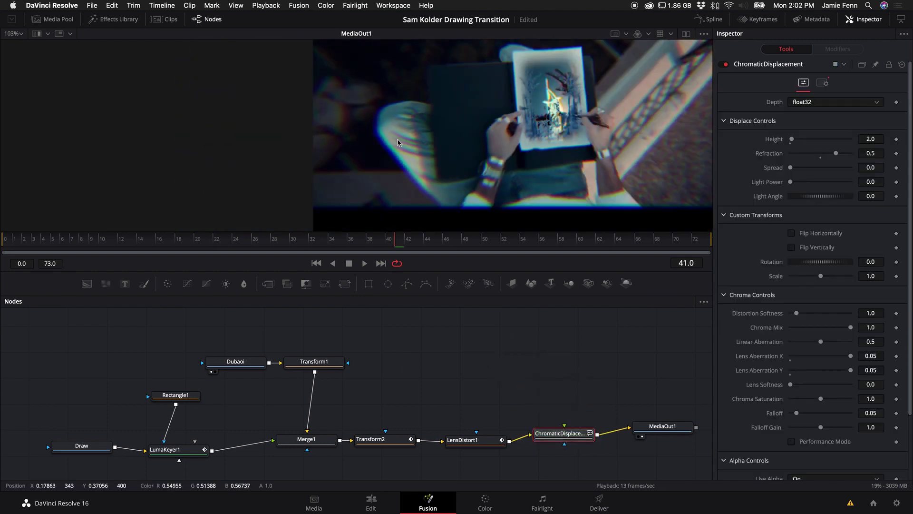
drag(560, 434, 558, 370)
drag(509, 441, 629, 427)
Step: Add a Lens Distortion node between LensDistort1 and MediaOut1
click(482, 445)
key(shift+space)
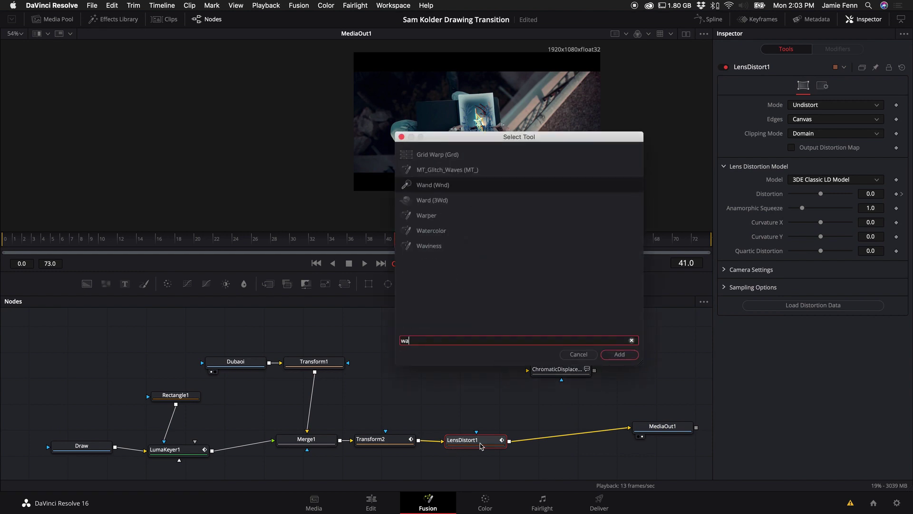
text(len)
key(BackSpace)
key(BackSpace)
key(BackSpace)
text(In)
key(BackSpace)
text(en)
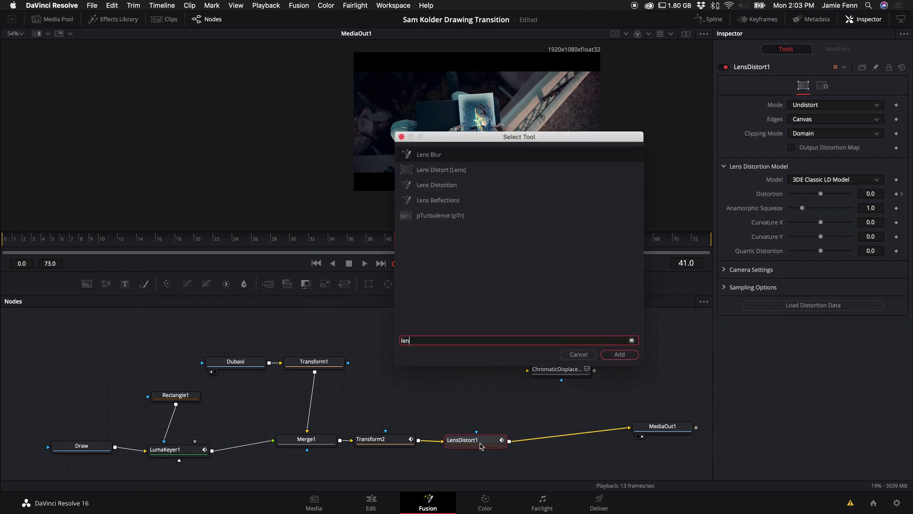
key(Down)
key(Down)
key(Return)
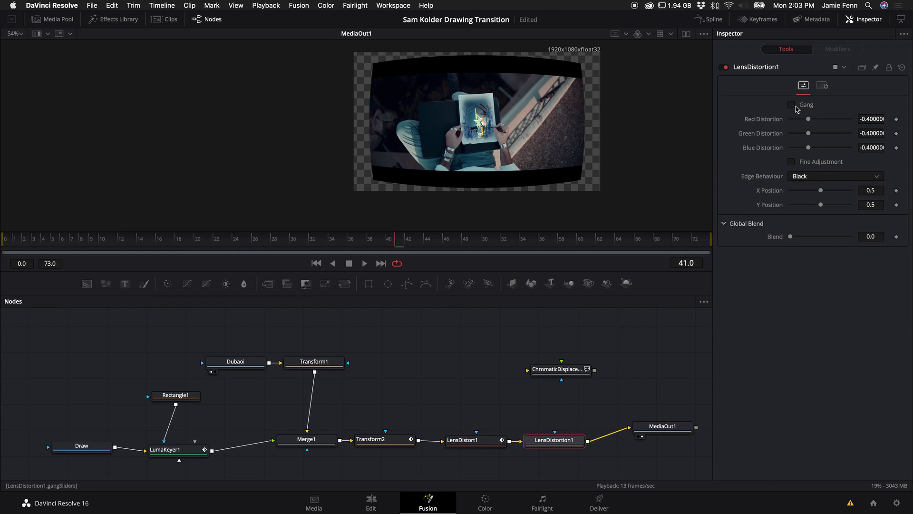
Step: Zero all distortion channels of LensDistortion1 together, and separately set Red Distortion to 0.22 and Green Distortion to 0.16
click(791, 105)
drag(810, 149, 822, 152)
click(792, 105)
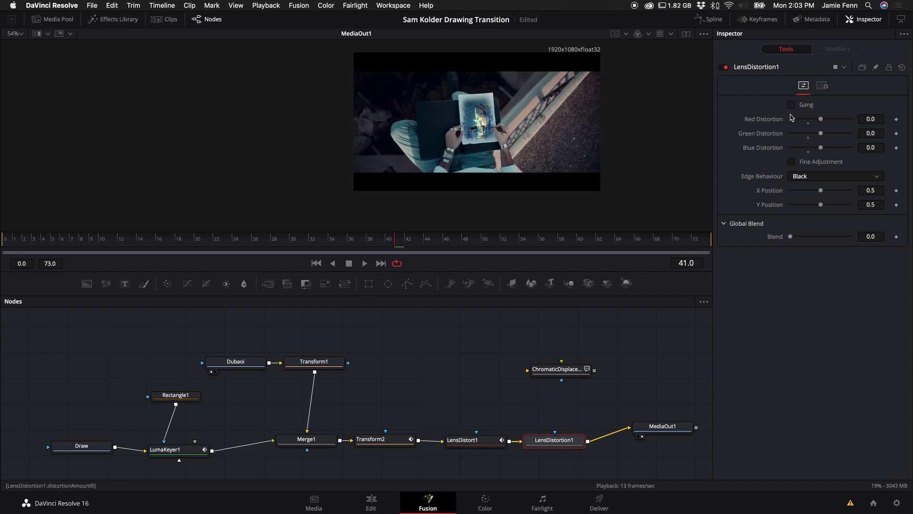
scroll(477, 107, up, 3)
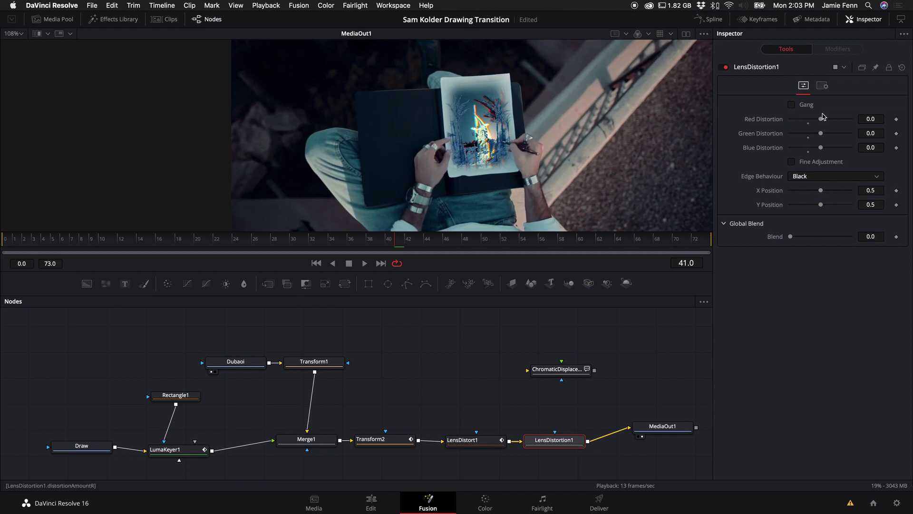
mouse_move(820, 119)
mouse_down()
mouse_move(829, 119)
mouse_move(827, 134)
mouse_up()
key(ctrl+f)
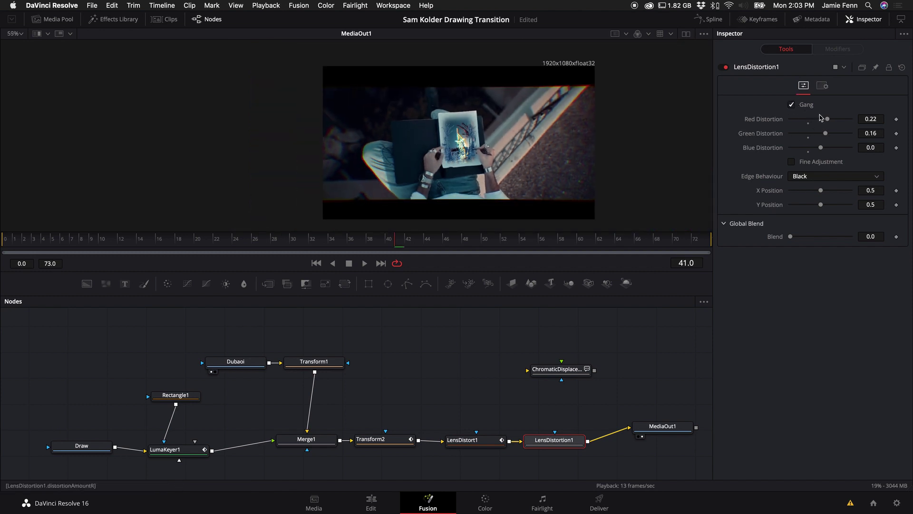
Step: Try unganged LensDistortion1 channels with Red Distortion 0.29, Green Distortion 0.08 and Blue Distortion -0.16
mouse_move(827, 120)
mouse_down()
mouse_move(854, 123)
mouse_move(820, 128)
mouse_up()
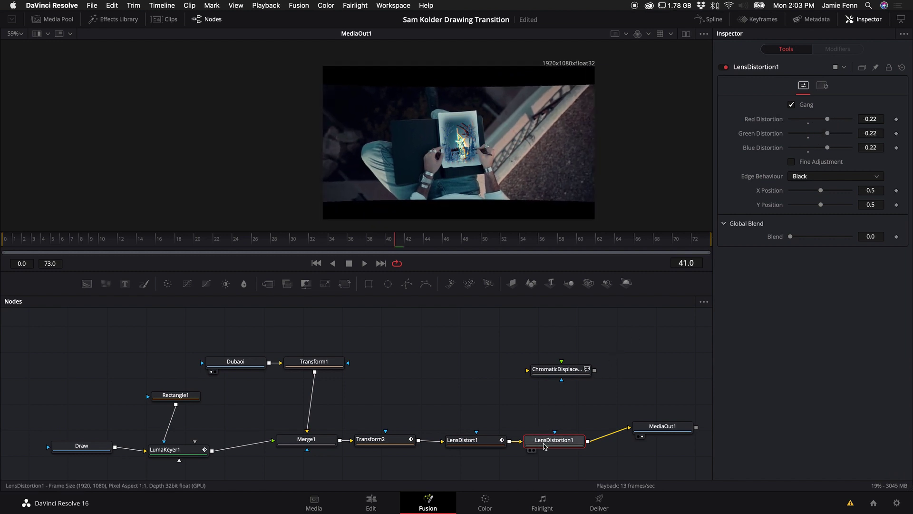
click(792, 104)
drag(828, 133, 816, 147)
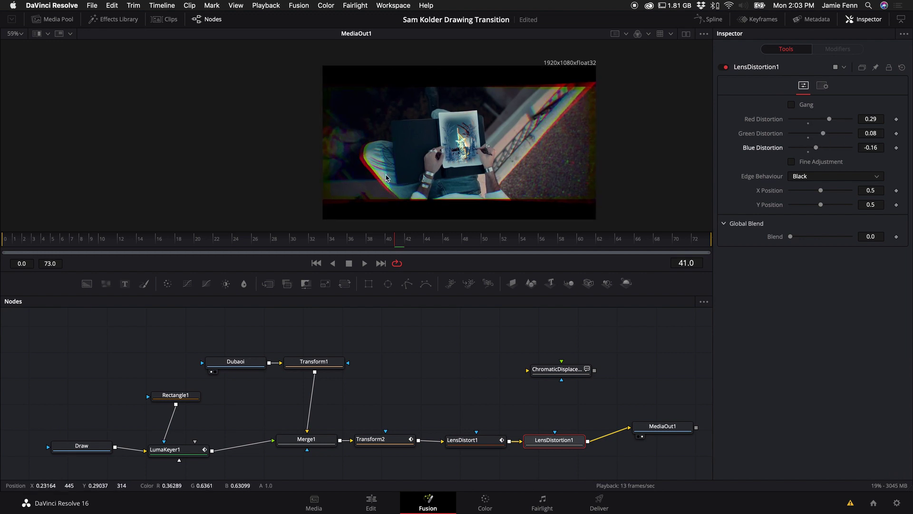
scroll(385, 178, up, 3)
scroll(371, 180, down, 3)
scroll(355, 182, up, 2)
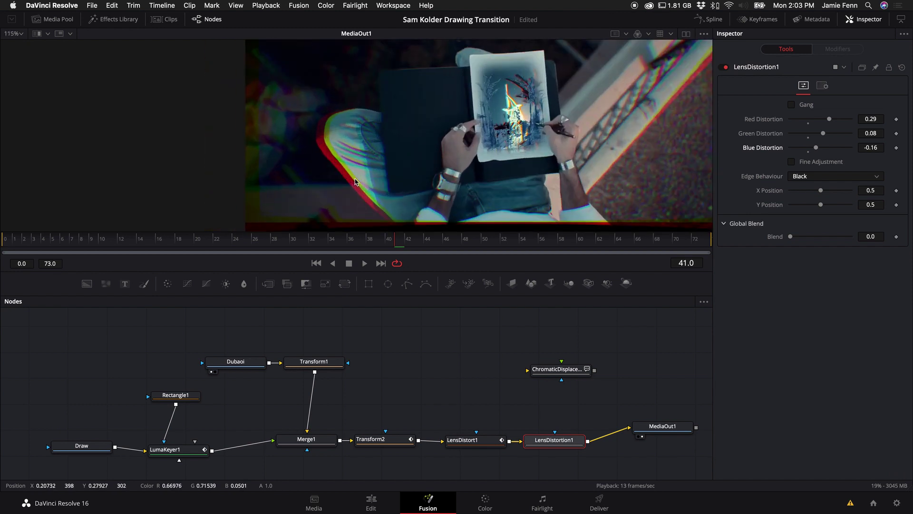
scroll(355, 181, up, 1)
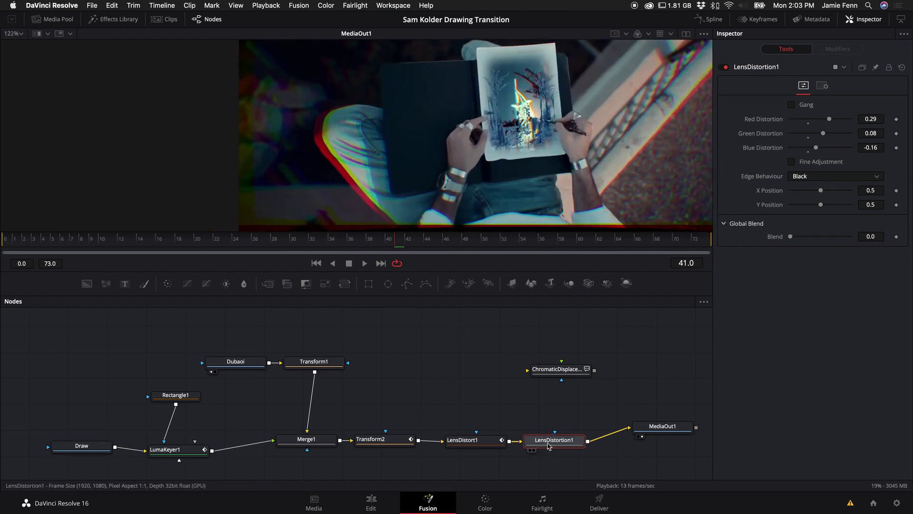
Step: Replace LensDistortion1 with the unused ChromaticDisplacement node and keyframe its Chroma Mix at 0.0 on frame 39
key(Delete)
drag(564, 374, 563, 438)
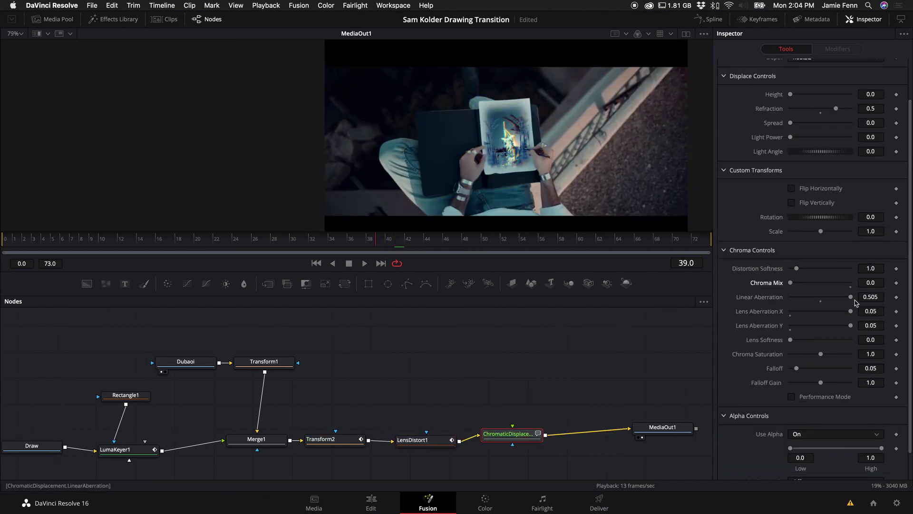
click(896, 283)
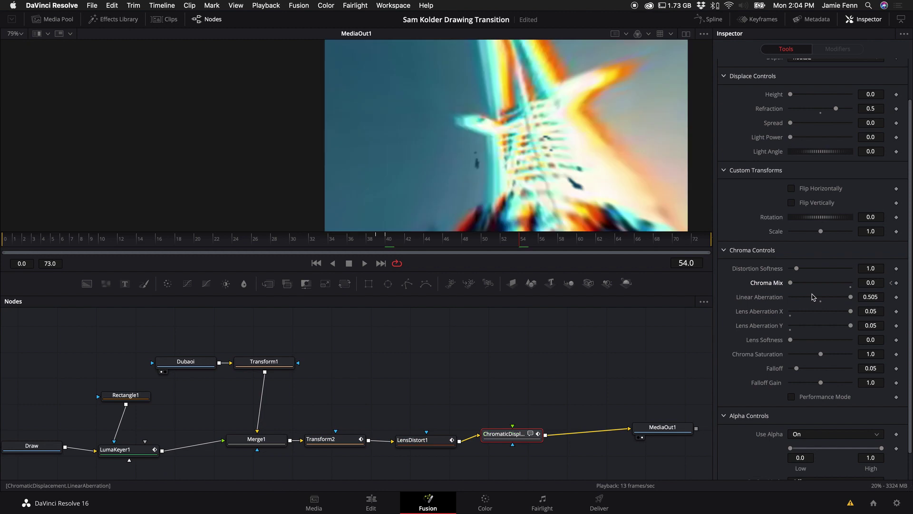
key(space)
Step: Add the plain Glow tool, not Glow (Glo), between ChromaticDisplacement and MediaOut1
click(662, 428)
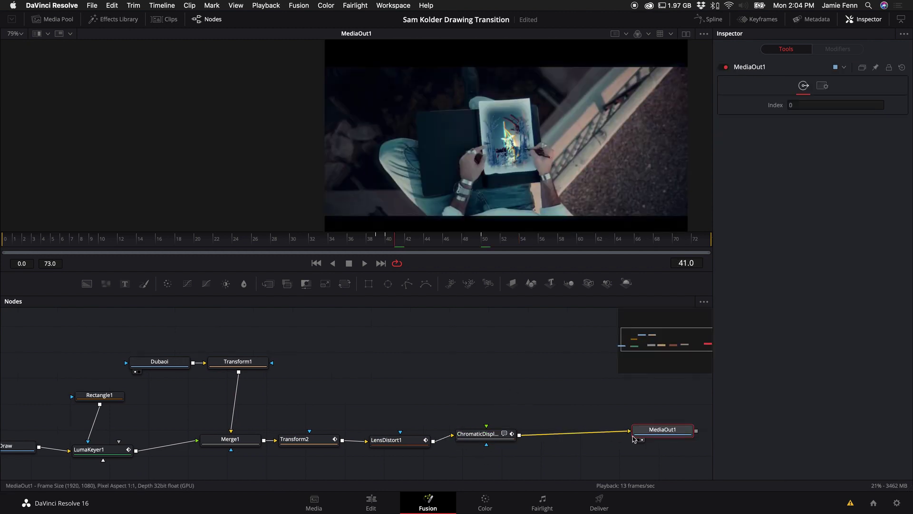
click(474, 439)
click(406, 444)
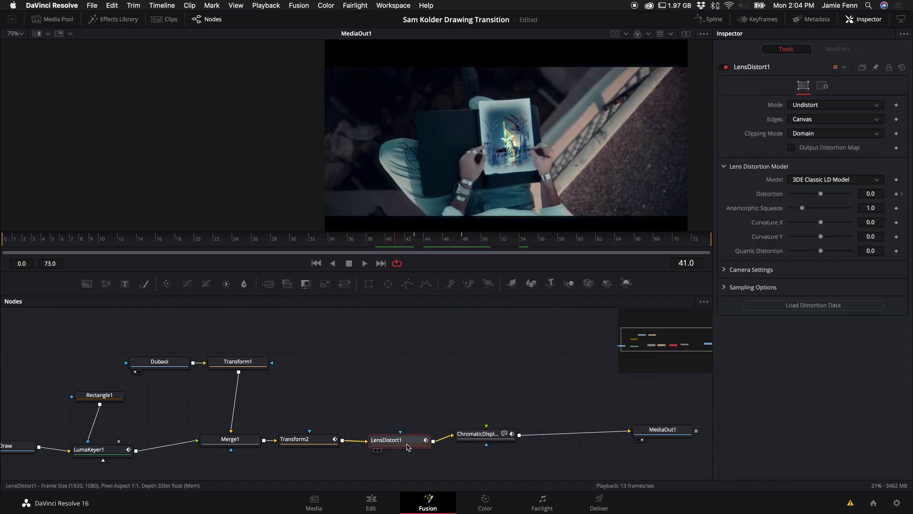
click(485, 437)
key(shift+space)
text(len)
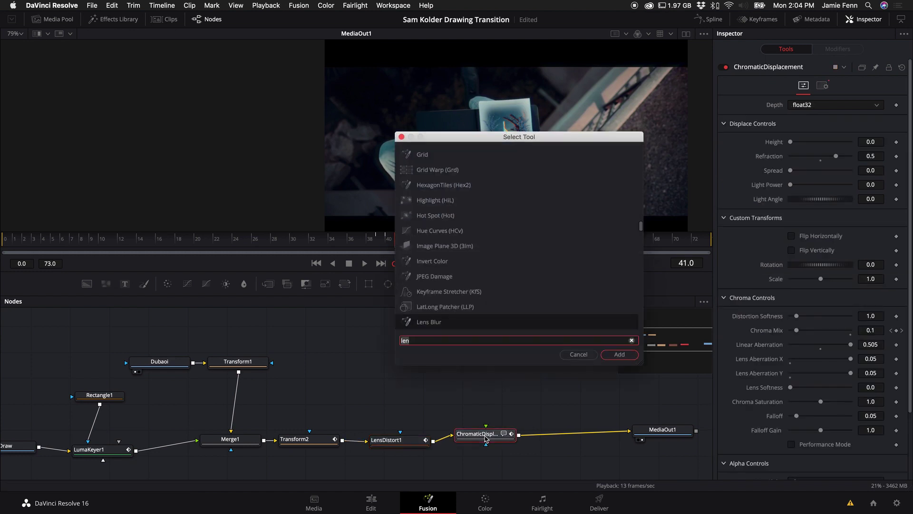
key(BackSpace)
key(BackSpace)
key(BackSpace)
text(glow)
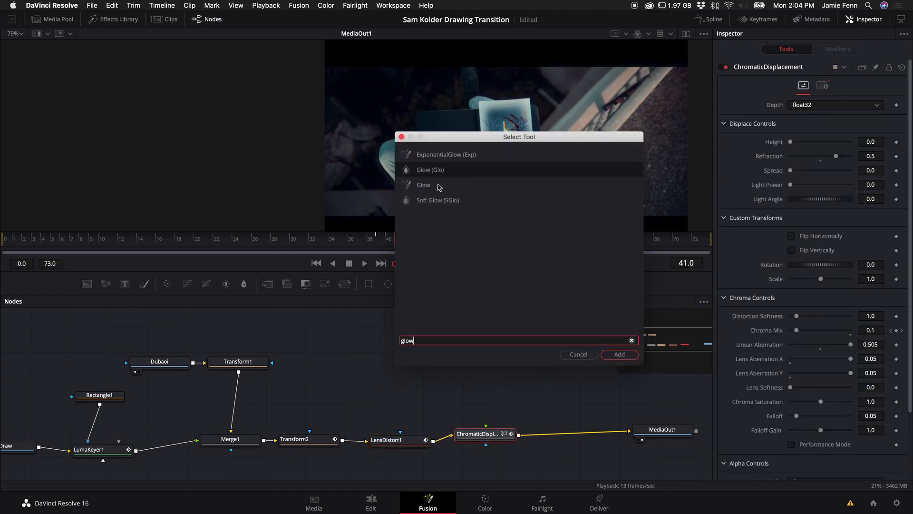
click(439, 186)
key(Up)
key(Down)
click(623, 357)
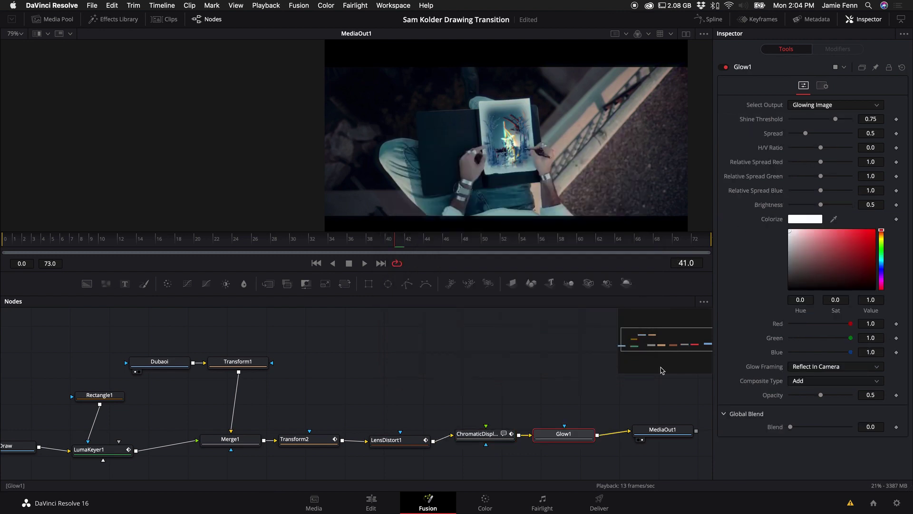
drag(562, 436, 568, 435)
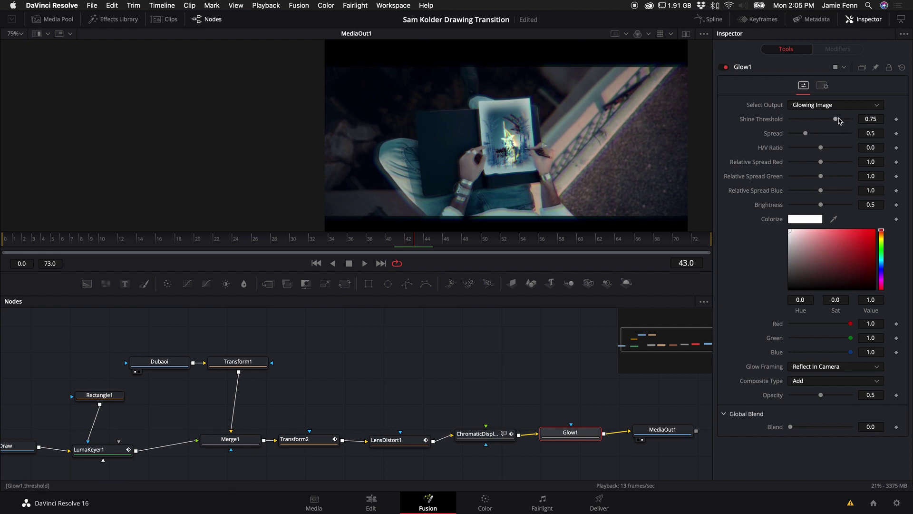
Step: Keyframe Glow1's Shine Threshold at 0.717 on frame 43 and lower it further on frame 45
mouse_move(837, 120)
mouse_down()
mouse_move(799, 125)
mouse_move(833, 119)
mouse_up()
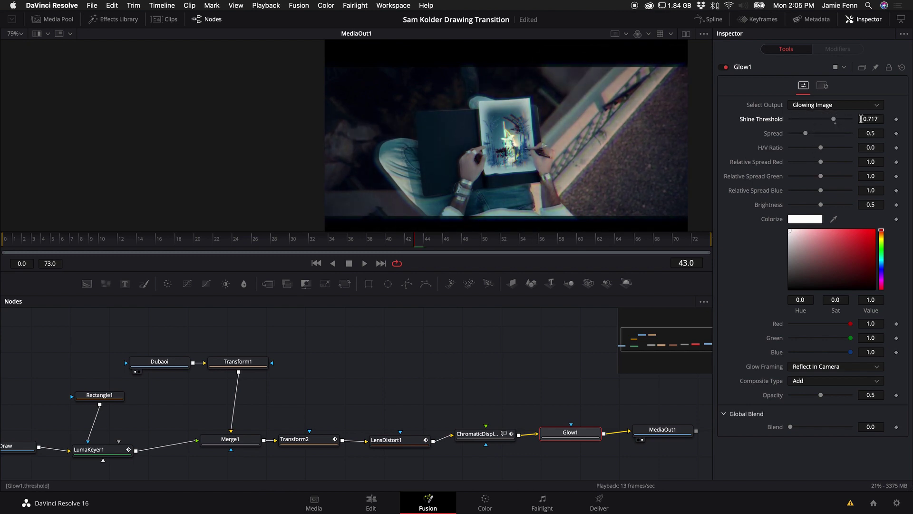
click(897, 119)
key(Right)
key(Right)
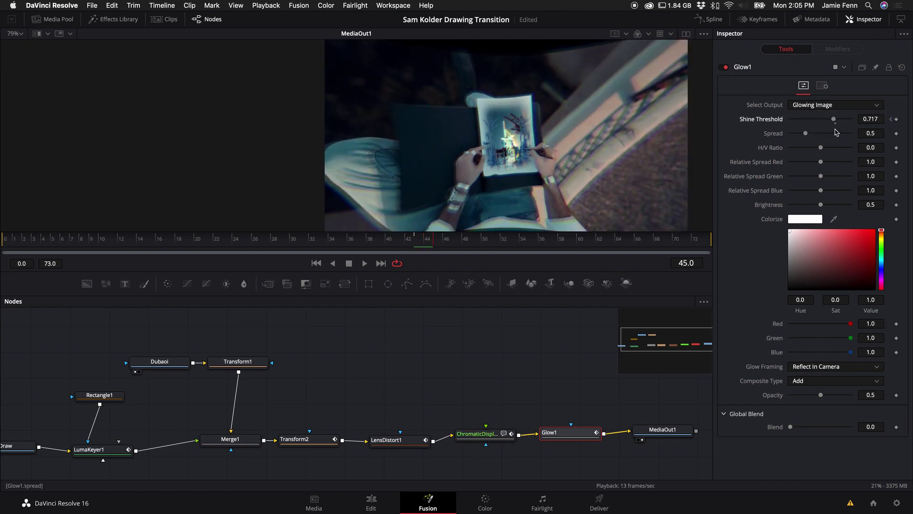
drag(834, 120, 809, 123)
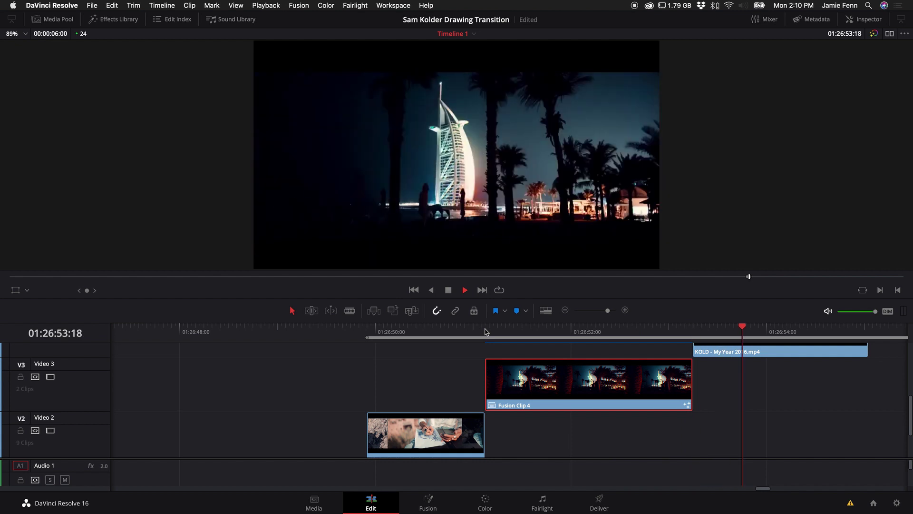
Step: Play the transition from the start of Fusion Clip 4 on the edit timeline
click(485, 332)
key(space)
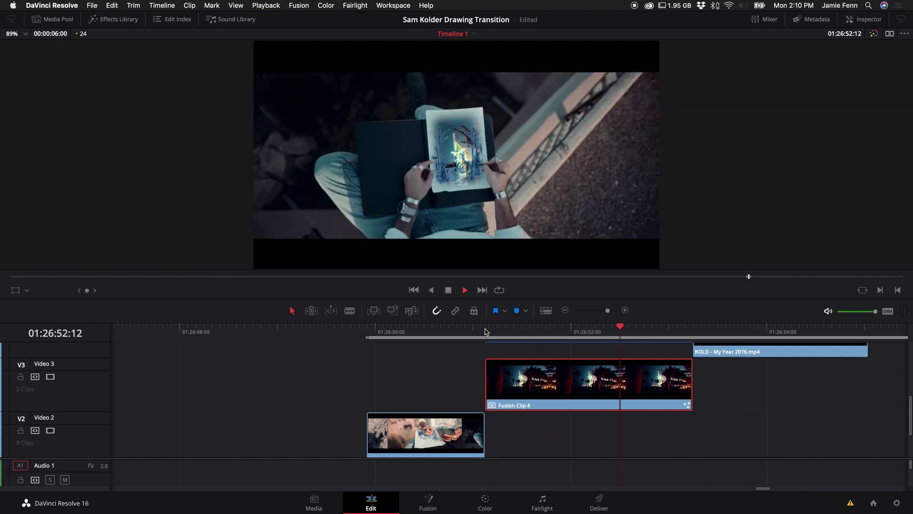
mouse_move(497, 328)
mouse_down()
mouse_move(626, 322)
mouse_move(512, 333)
mouse_up()
key(space)
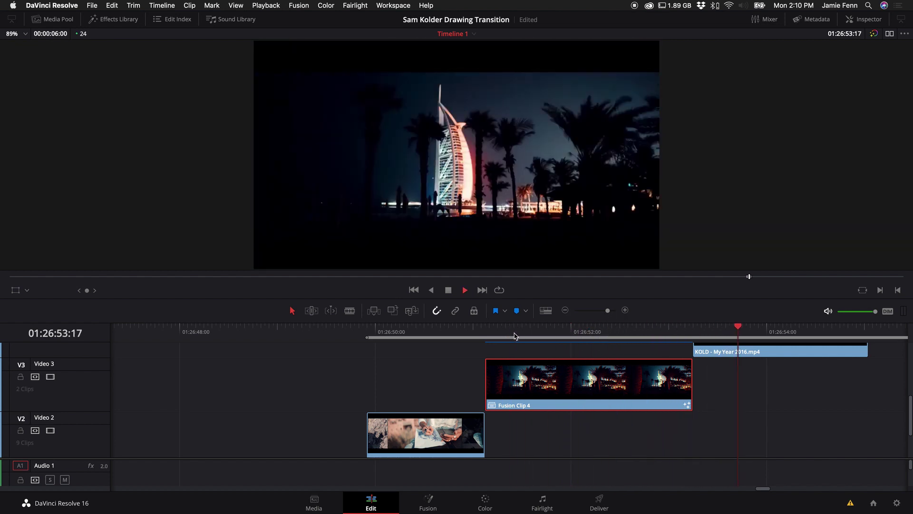
Step: Set the Zoom of Fusion Clip 4 to 1.370 in its transform settings
key(Up)
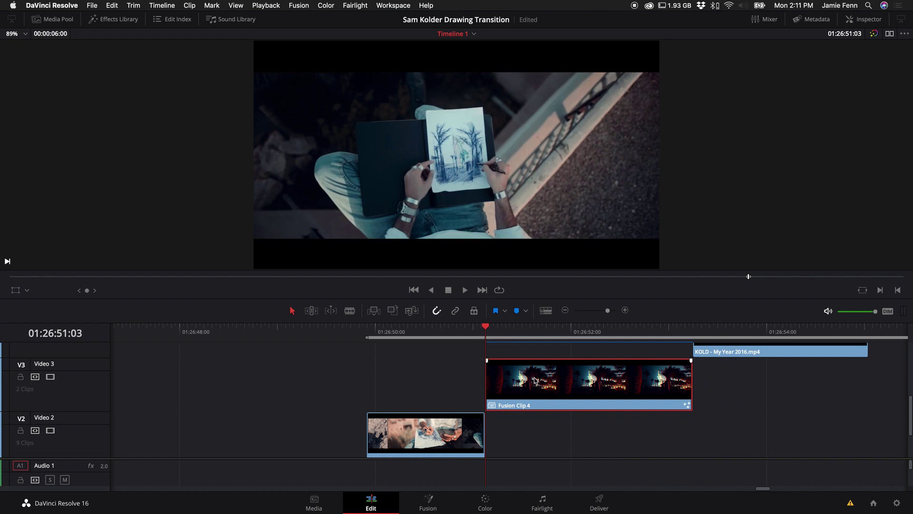
click(864, 19)
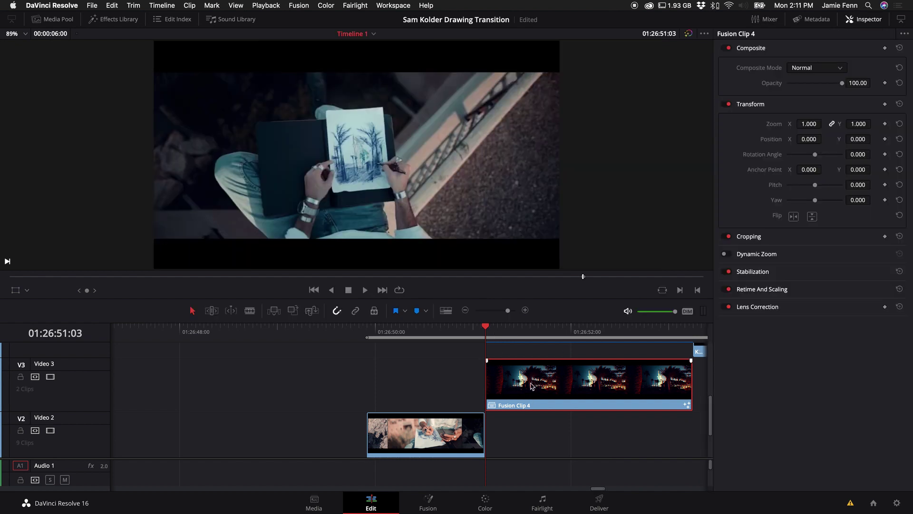
scroll(563, 388, right, 5)
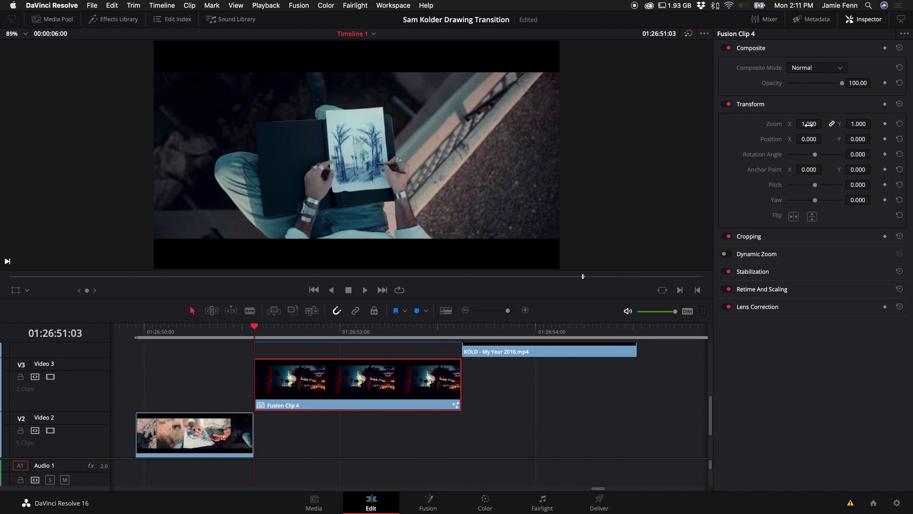
drag(809, 125, 829, 126)
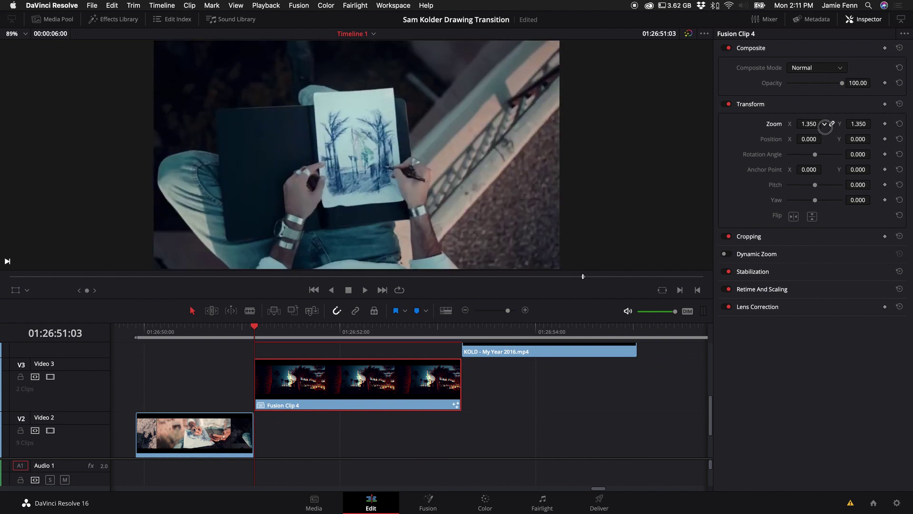
drag(826, 126, 827, 126)
scroll(357, 157, up, 3)
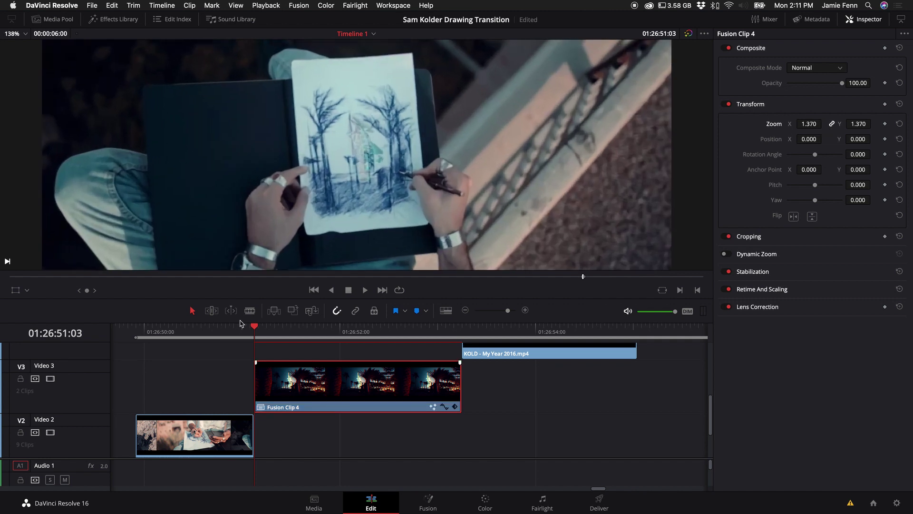
Step: Apply the Camera Shake effect to Fusion Clip 4 and set its Speed Scale to 0.102
click(113, 19)
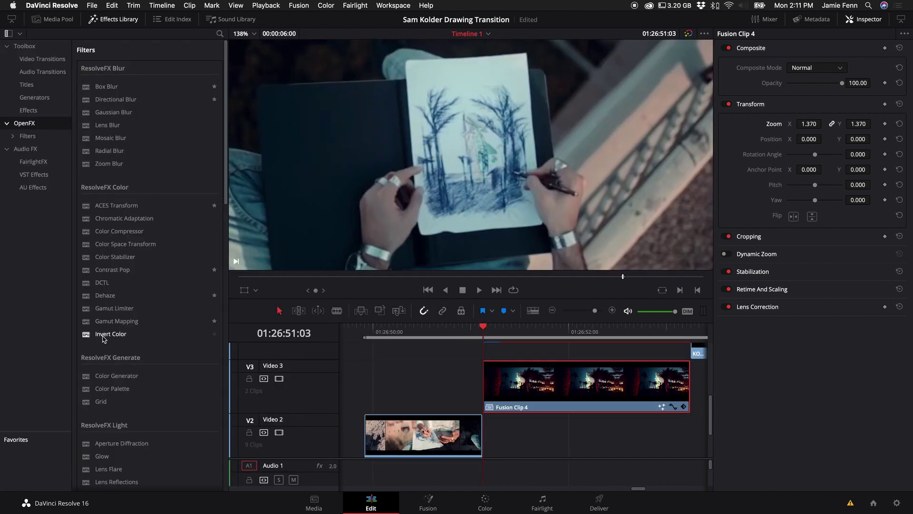
scroll(74, 168, down, 15)
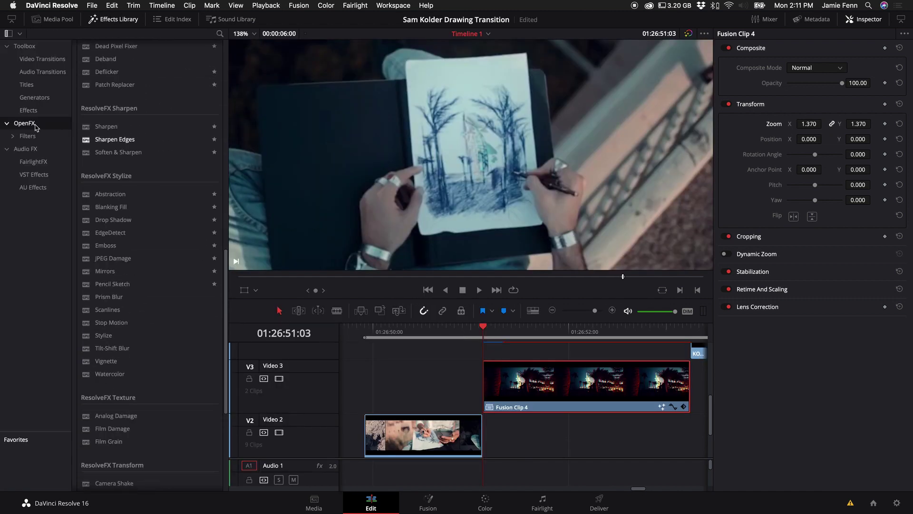
scroll(151, 305, down, 5)
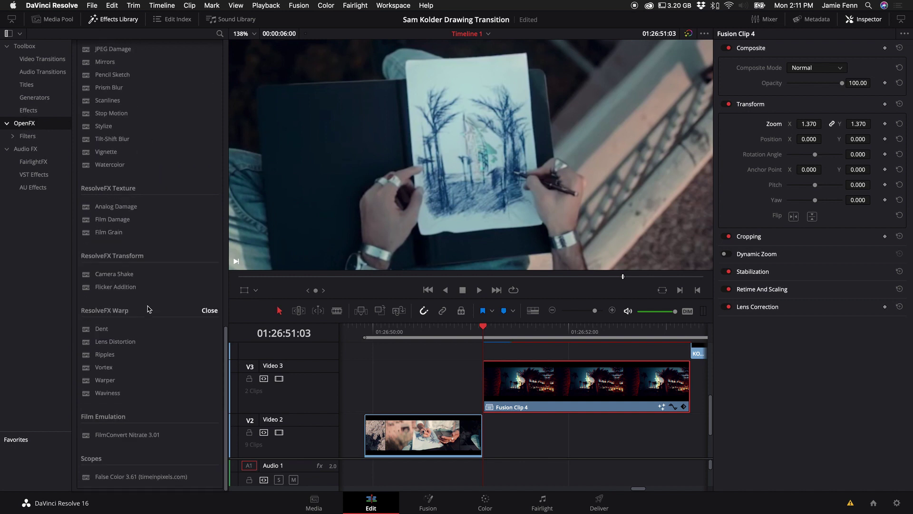
drag(111, 275, 500, 398)
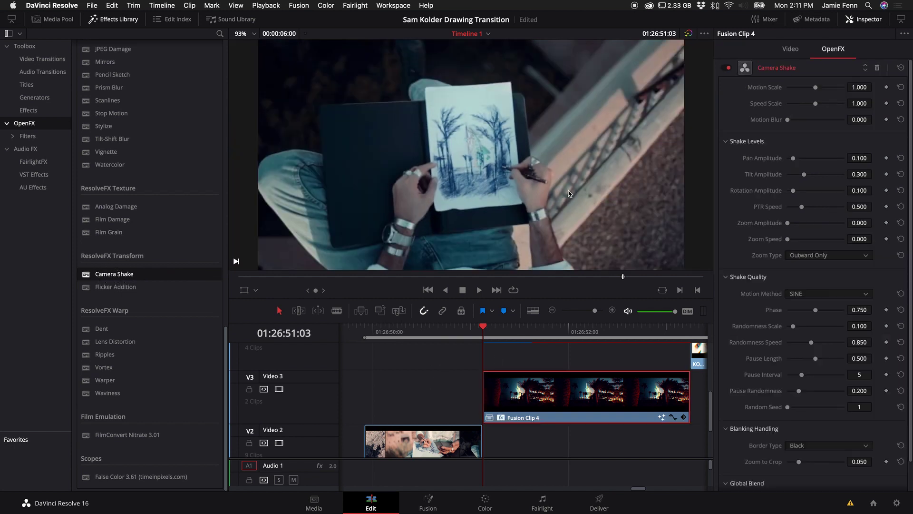
click(491, 331)
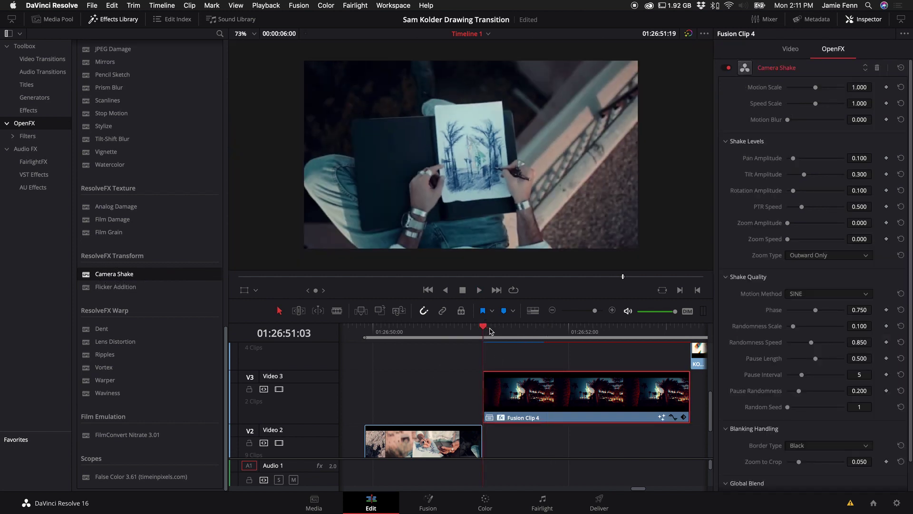
drag(816, 103, 790, 109)
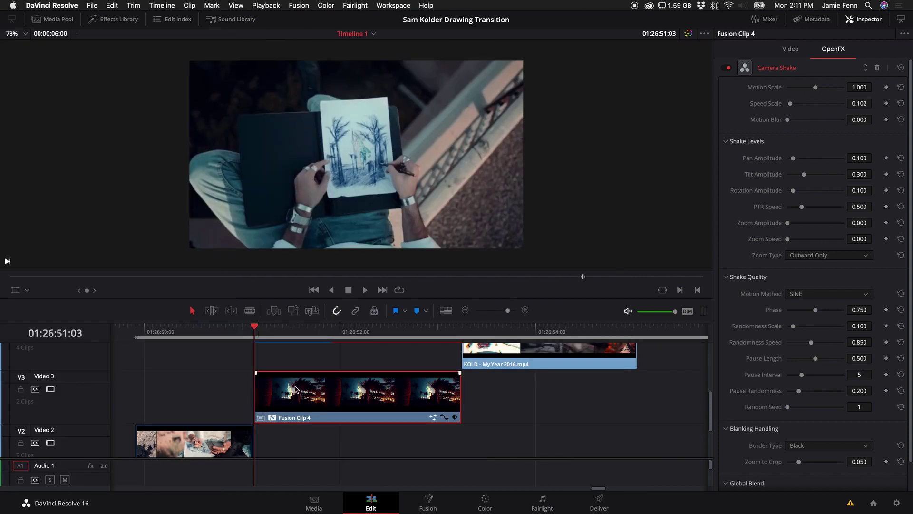
Step: Keyframe Zoom at 1.370 and Rotation Angle at 0.000 on the first frame of Fusion Clip 4, and save the project
click(791, 49)
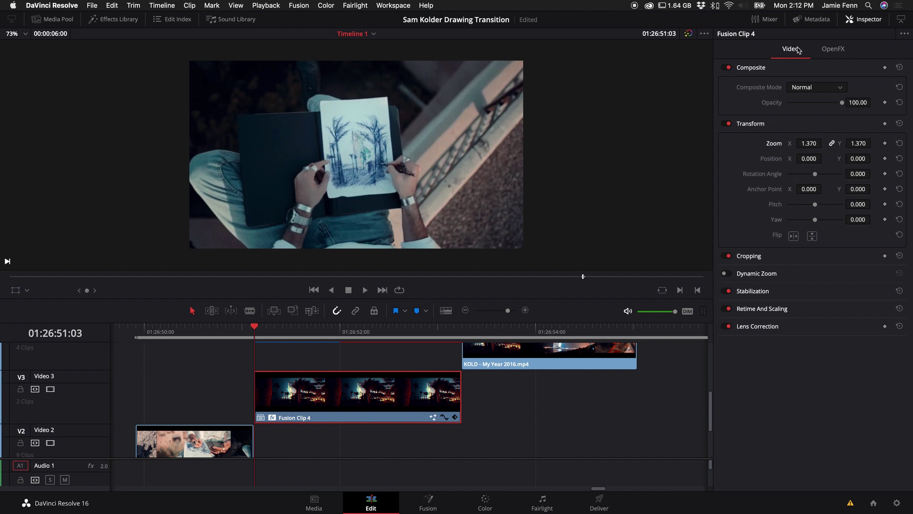
click(885, 144)
click(885, 174)
key(super+s)
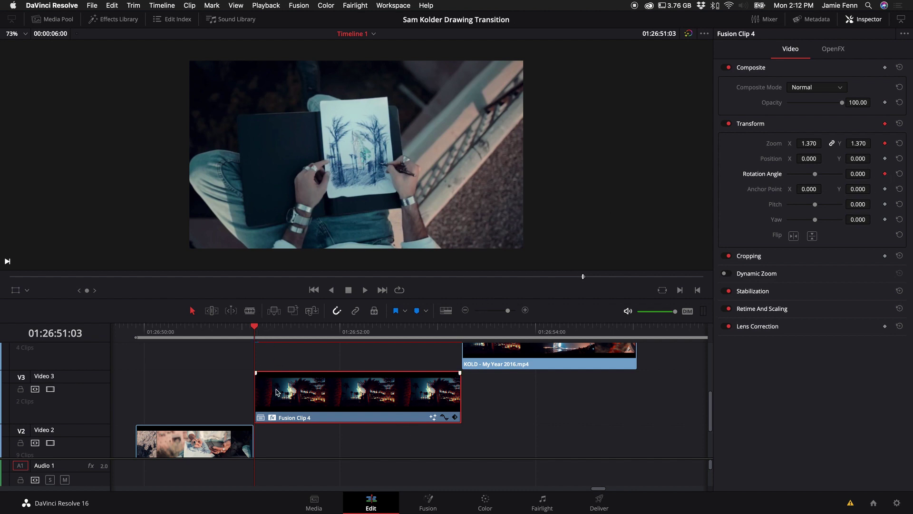
Step: At 01:26:53:05 near the end of Fusion Clip 4, set Zoom to 1.450 and increase the Rotation Angle
mouse_move(257, 331)
mouse_down()
mouse_move(265, 331)
mouse_move(255, 331)
mouse_up()
drag(444, 328, 459, 328)
key(super+equal)
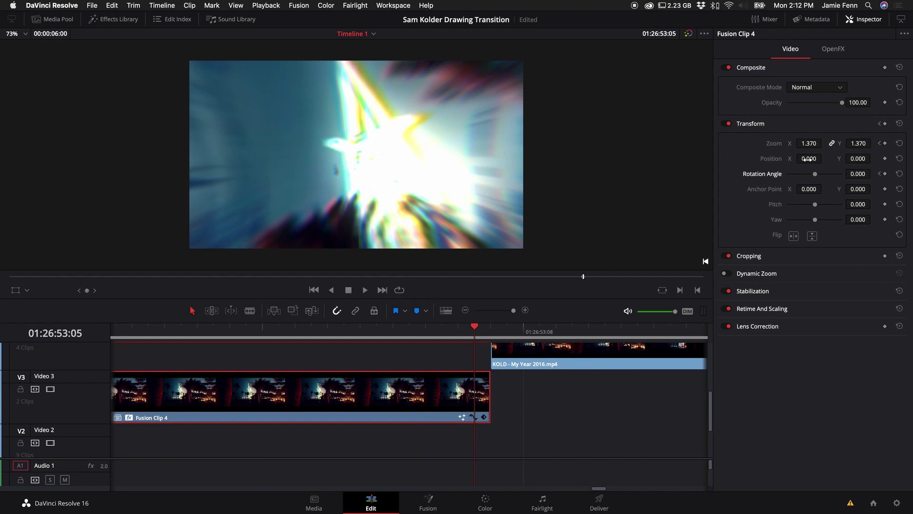
drag(809, 144, 811, 144)
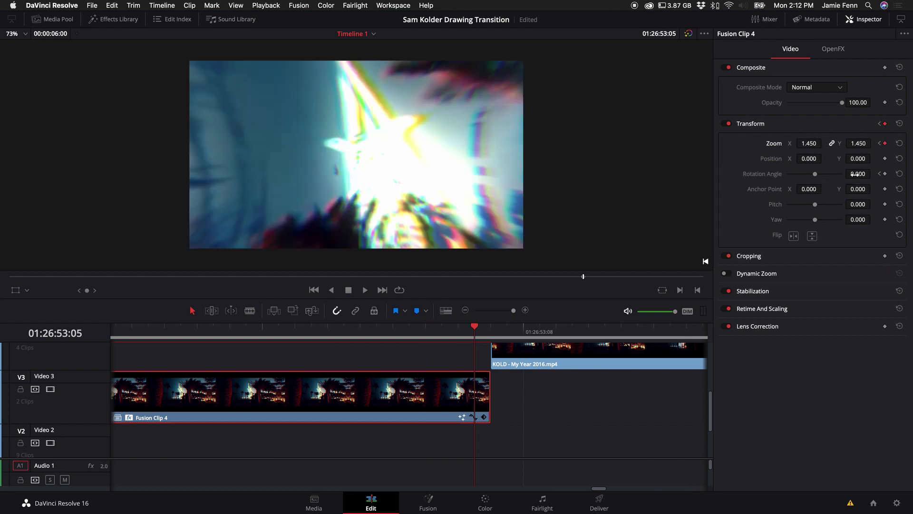
drag(856, 174, 865, 175)
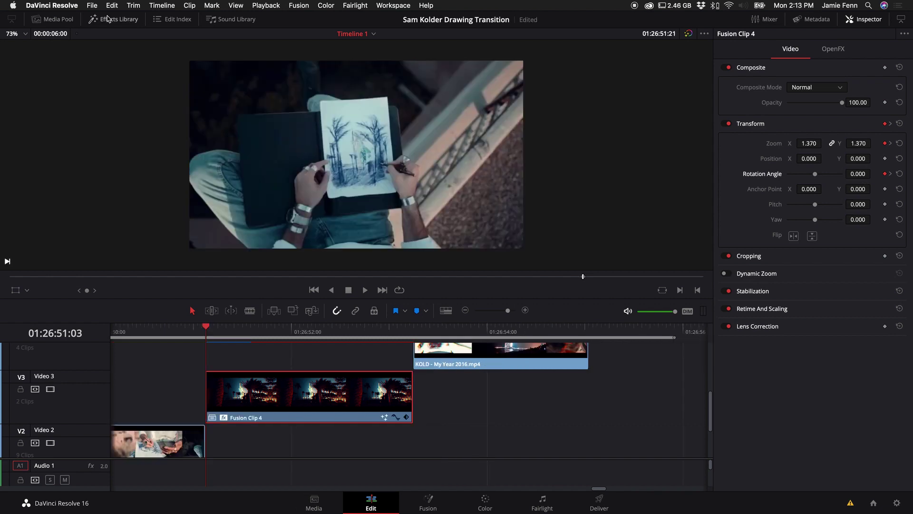
Step: Add an Adjustment Clip from the effects to the timeline
click(114, 21)
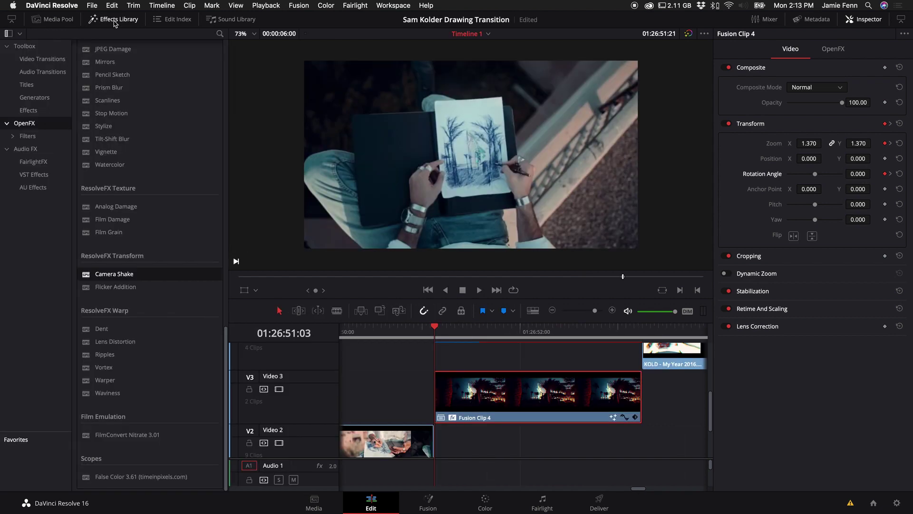
click(30, 110)
drag(117, 72, 369, 338)
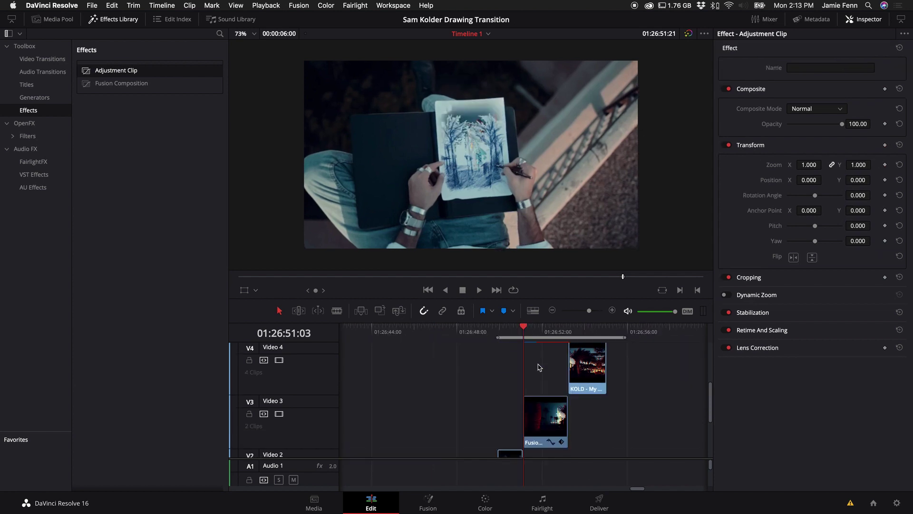
Step: Extend the end of the Adjustment Clip on Video 5 to line up with the end of the clip on Video 4
scroll(539, 367, up, 3)
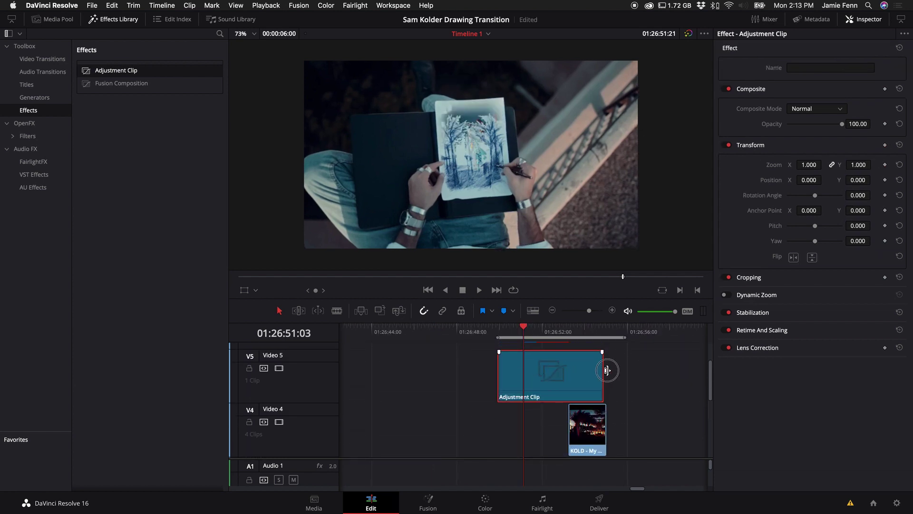
drag(604, 369, 610, 374)
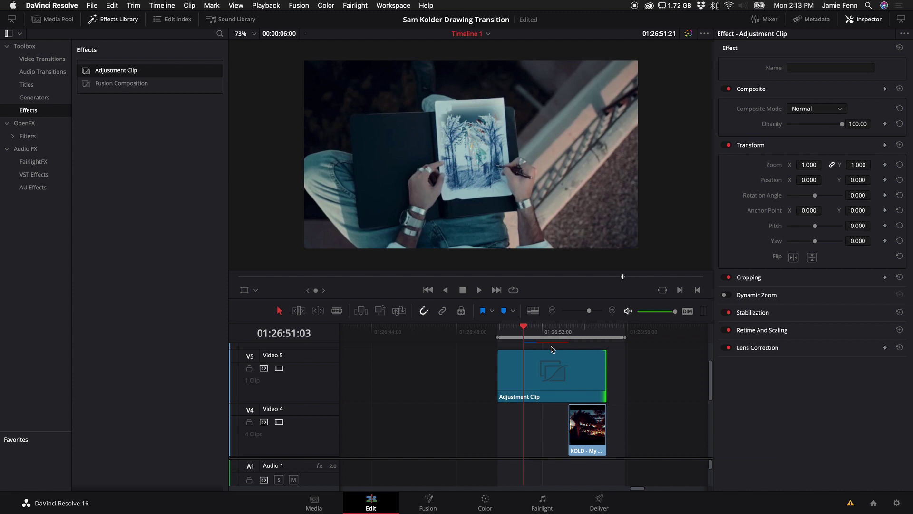
click(161, 5)
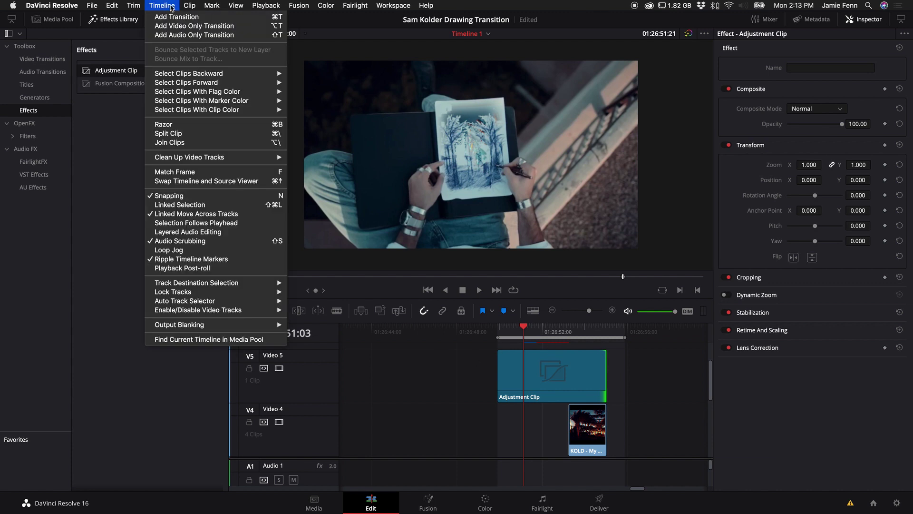
click(592, 378)
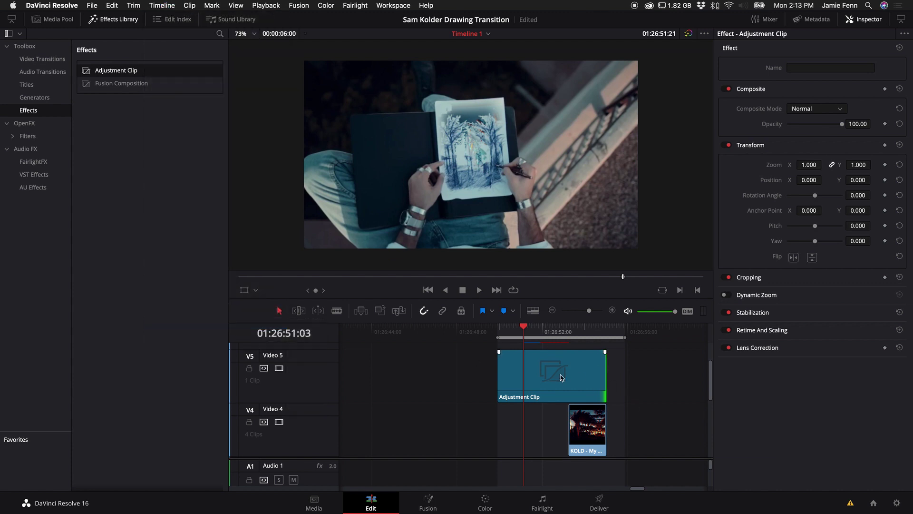
Step: Set the Adjustment Clip's Crop Top and Crop Bottom to 140, and play back the transition from the start of the clip
click(561, 377)
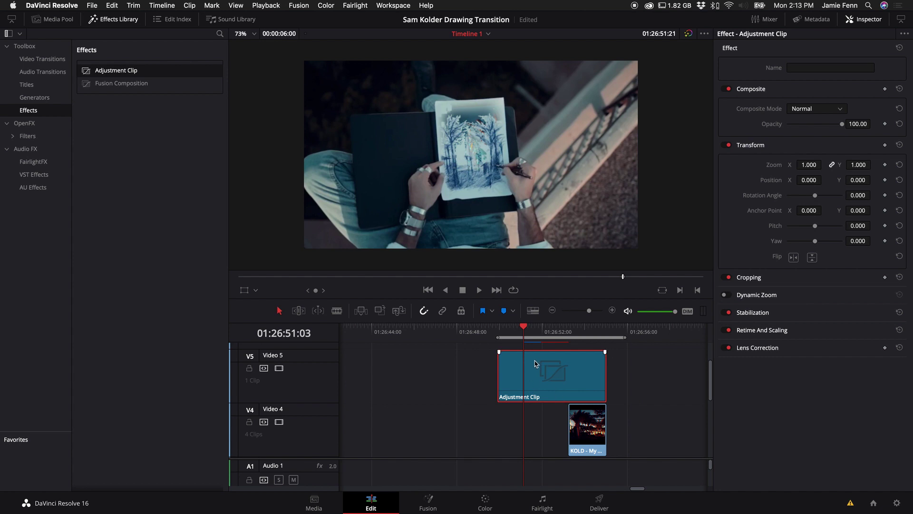
click(760, 278)
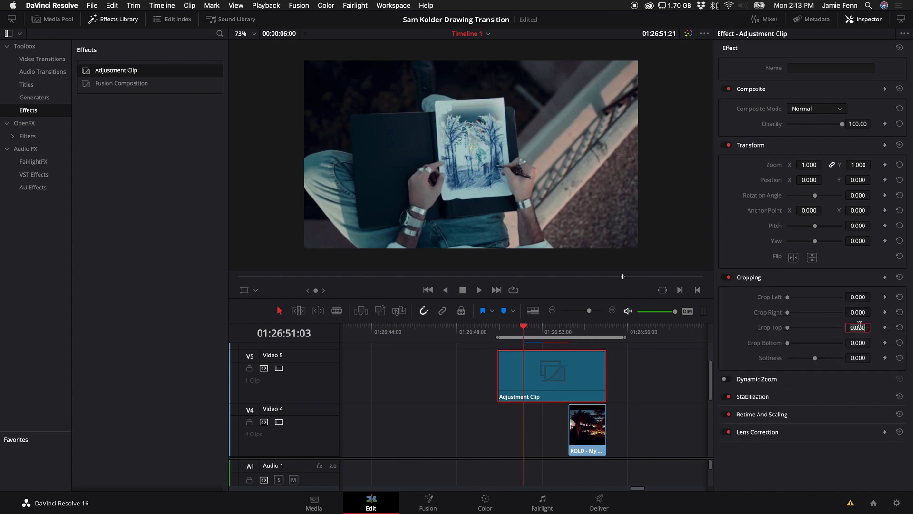
click(860, 327)
text(140)
key(Return)
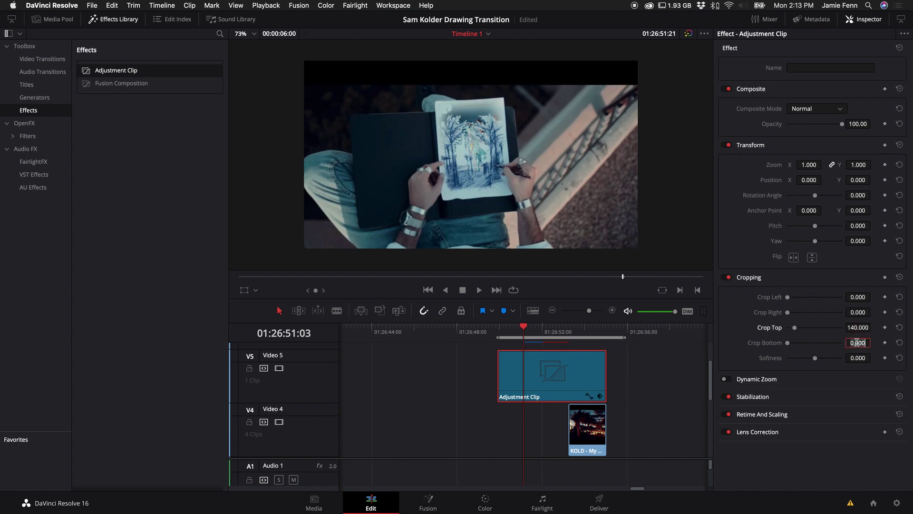
click(857, 343)
text(140)
key(Return)
click(500, 334)
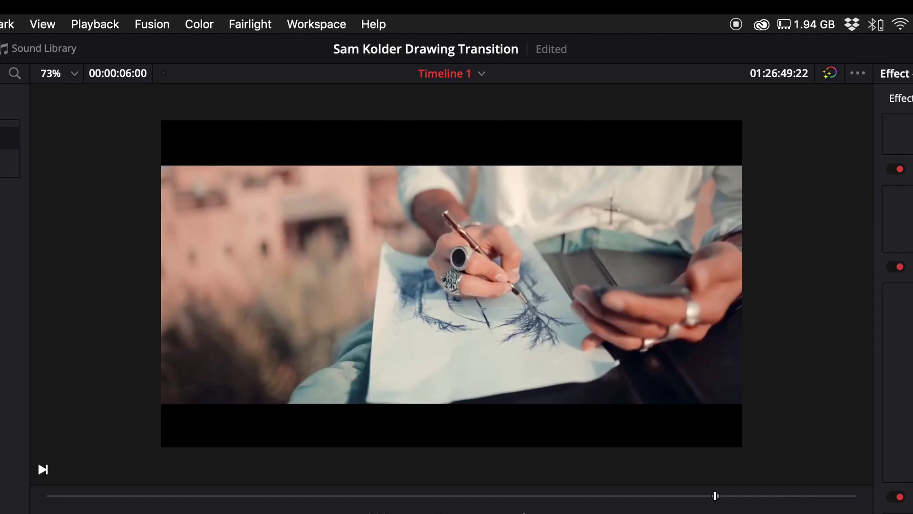
key(space)
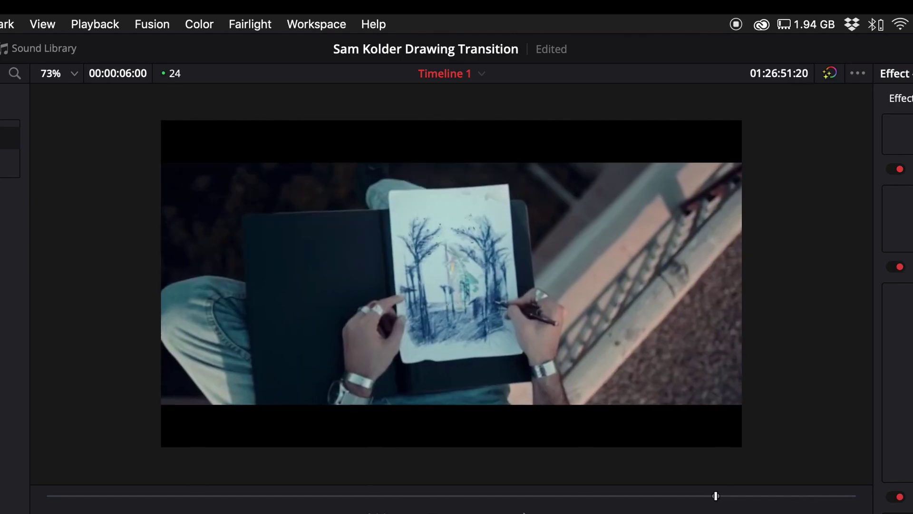